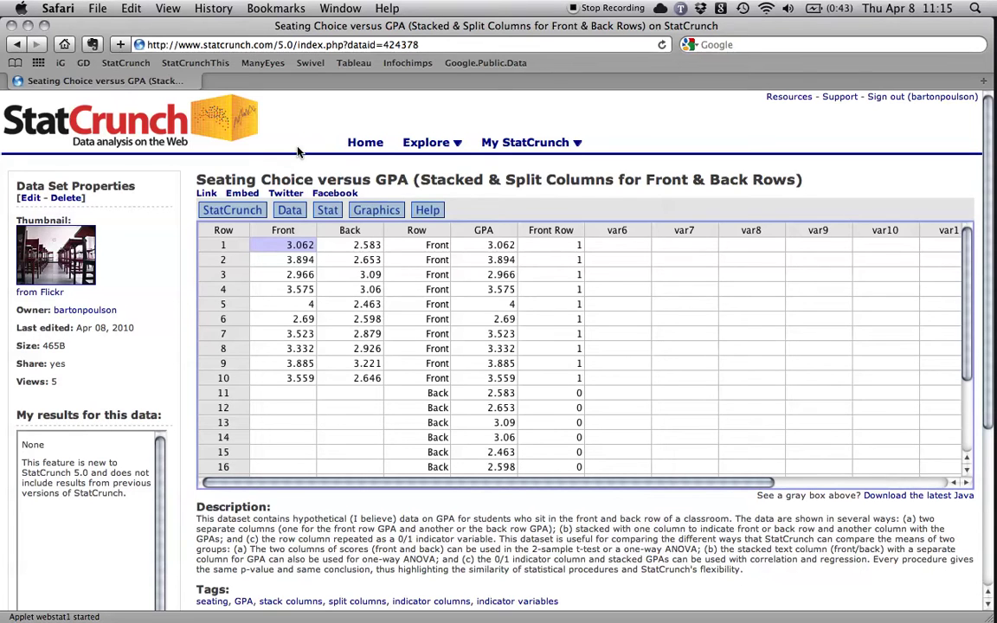
Close the bar plot of Back/Front row counts, leaving the GPA boxplot and means plot open
click(461, 145)
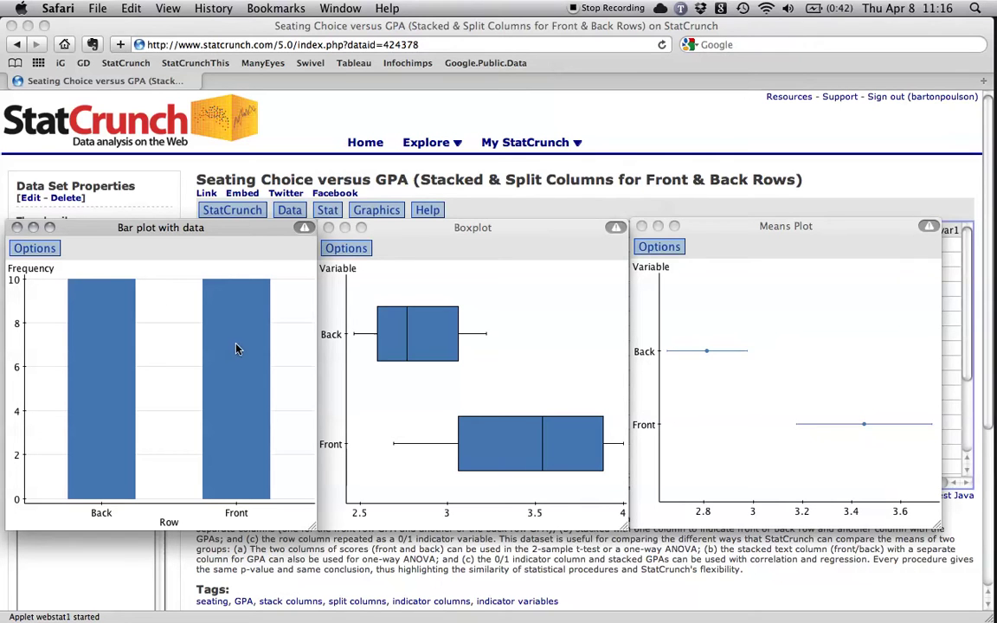
click(17, 228)
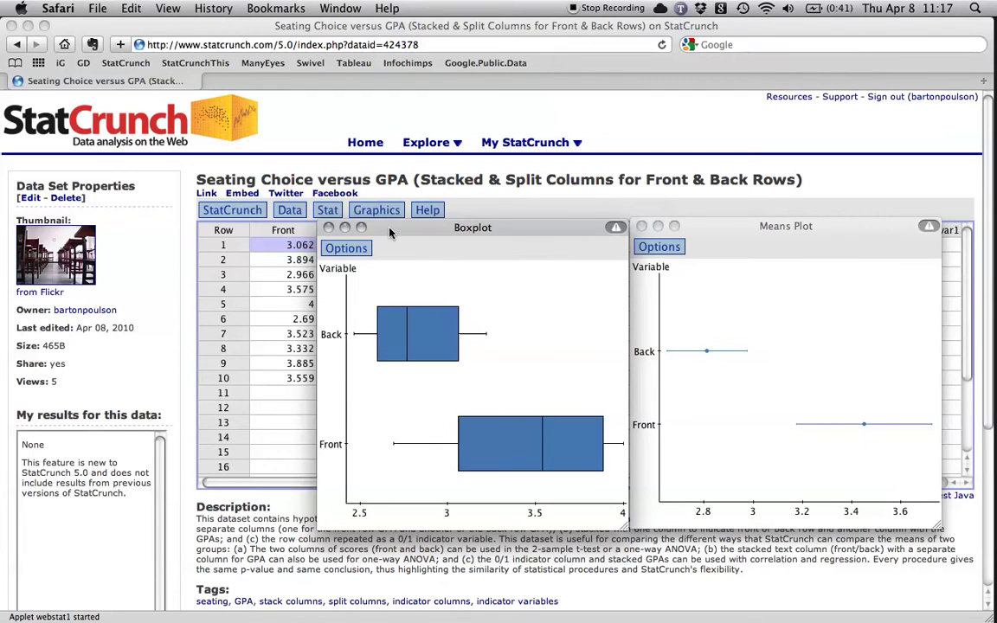
Close the boxplot and means plot and start a two-sample t-test with data
click(637, 126)
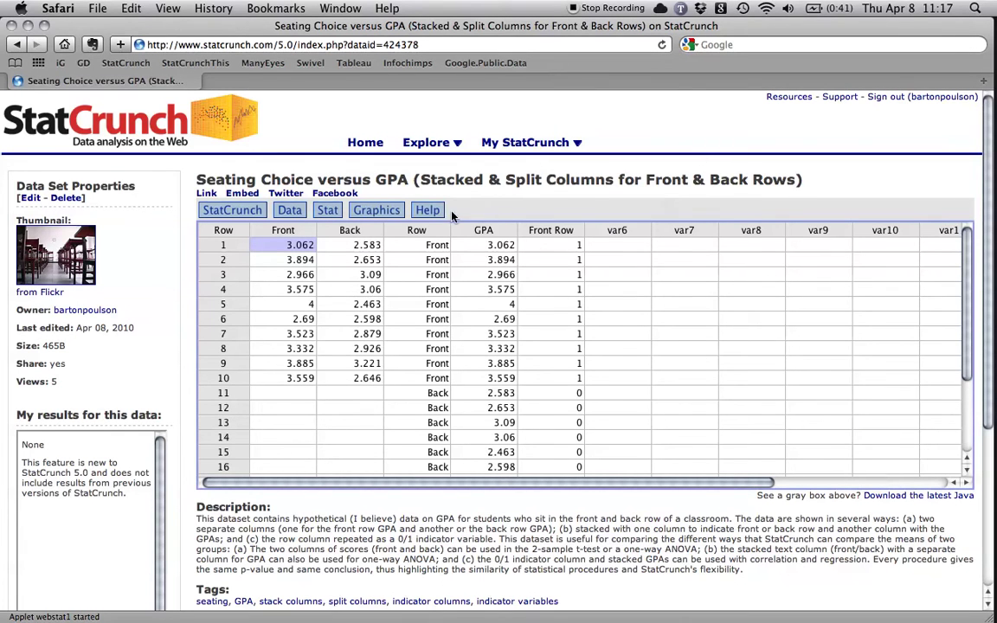
click(329, 213)
mouse_move(398, 287)
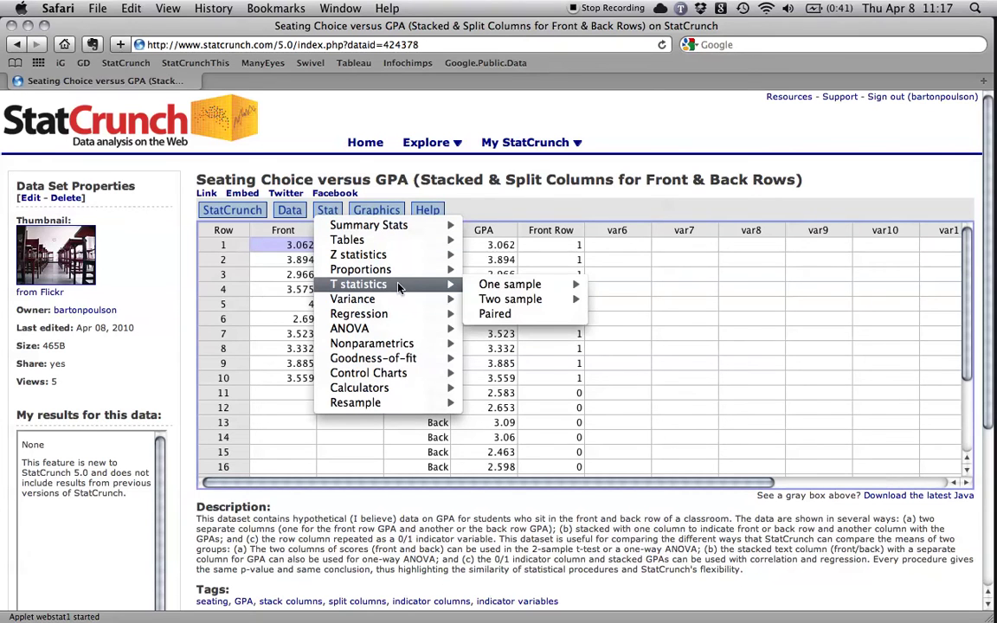
mouse_move(550, 299)
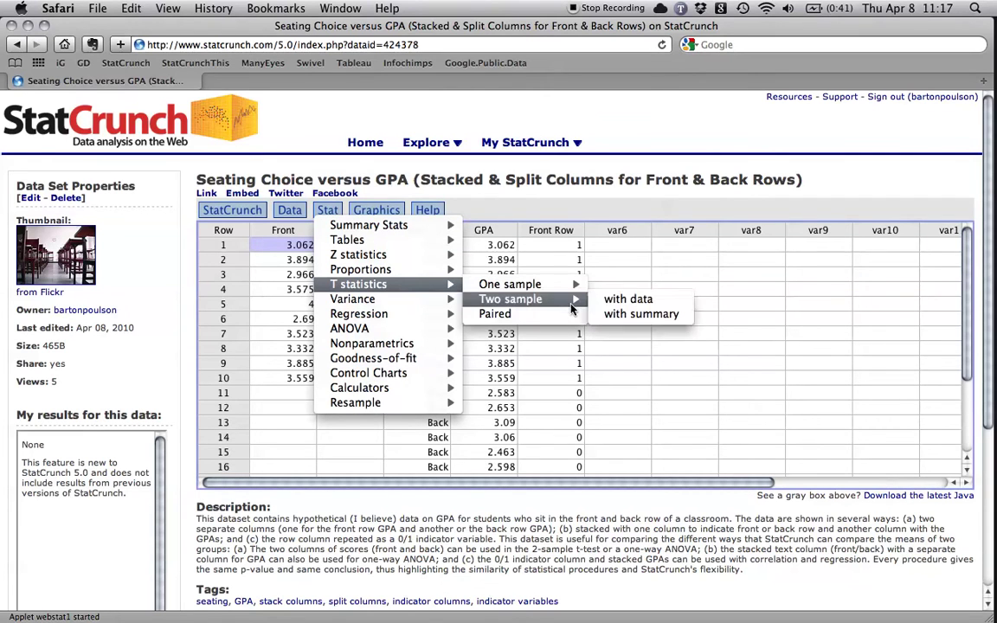
click(673, 301)
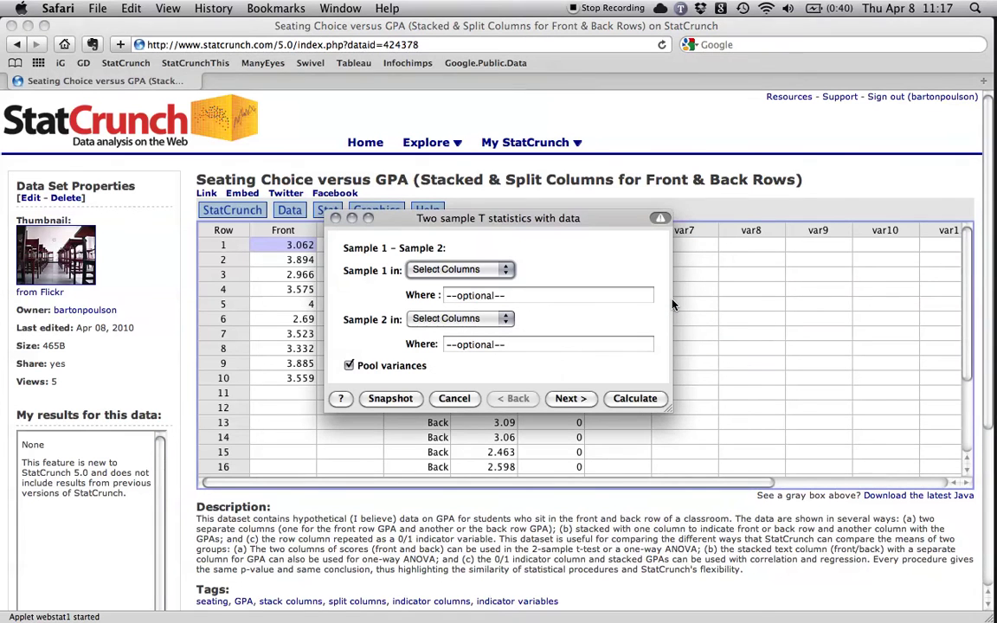
drag(519, 218, 588, 252)
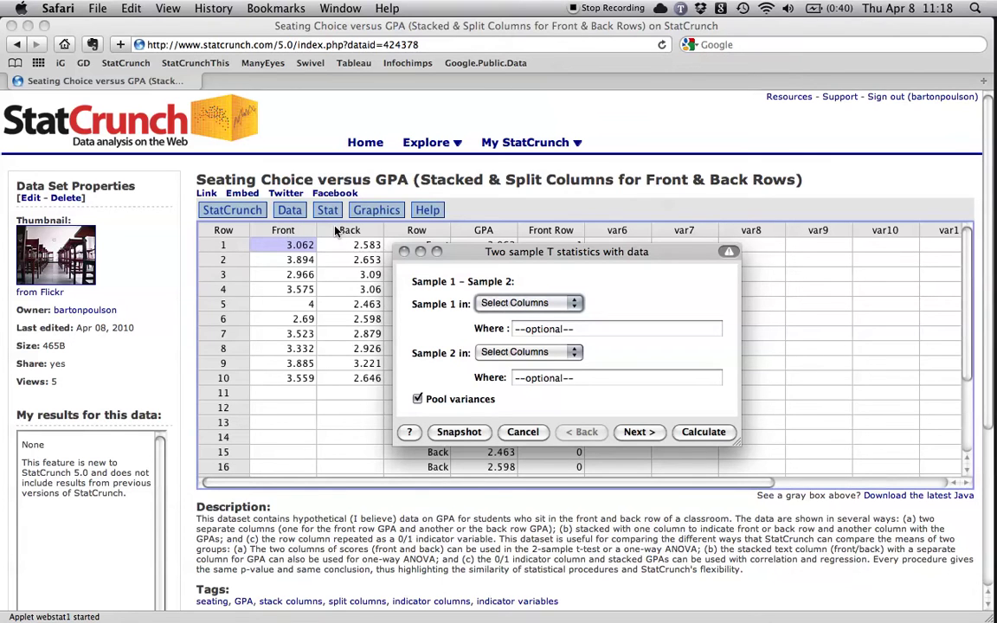
drag(418, 252, 442, 240)
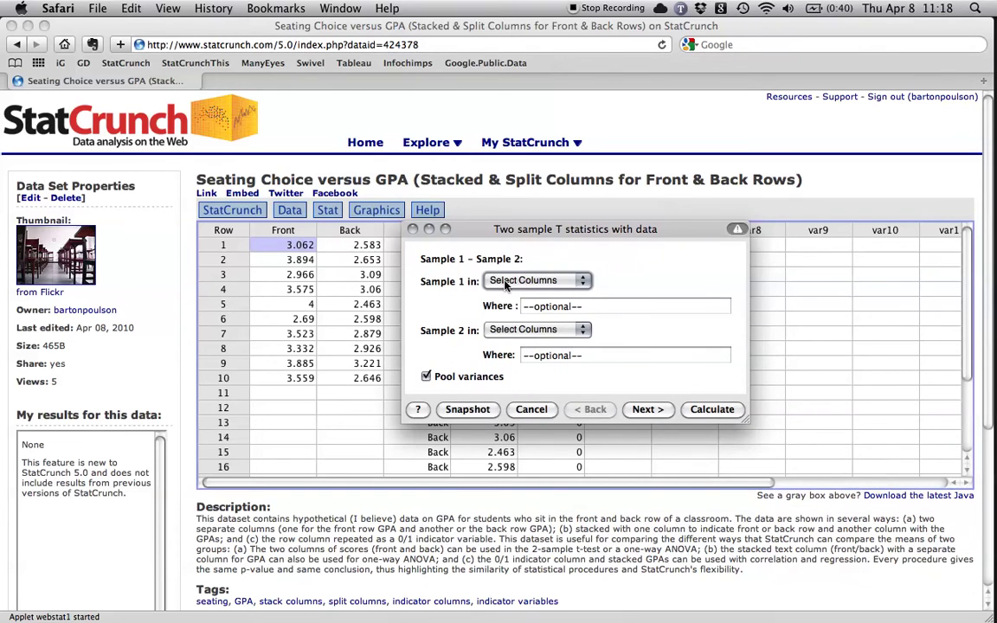
Use Front as sample 1 and Back as sample 2, keeping null difference 0, two-sided
click(544, 281)
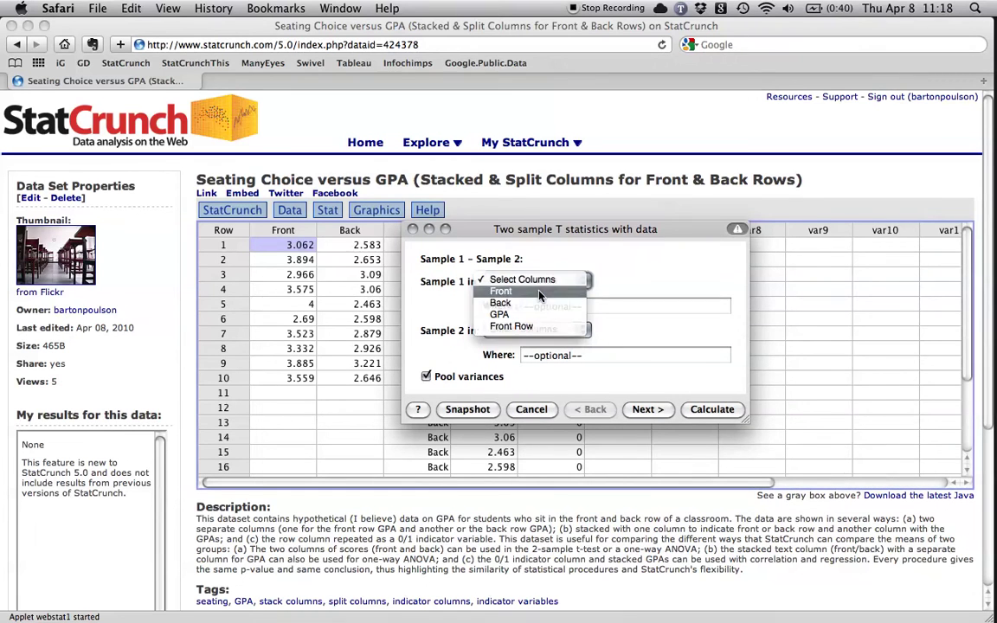
click(535, 293)
click(539, 330)
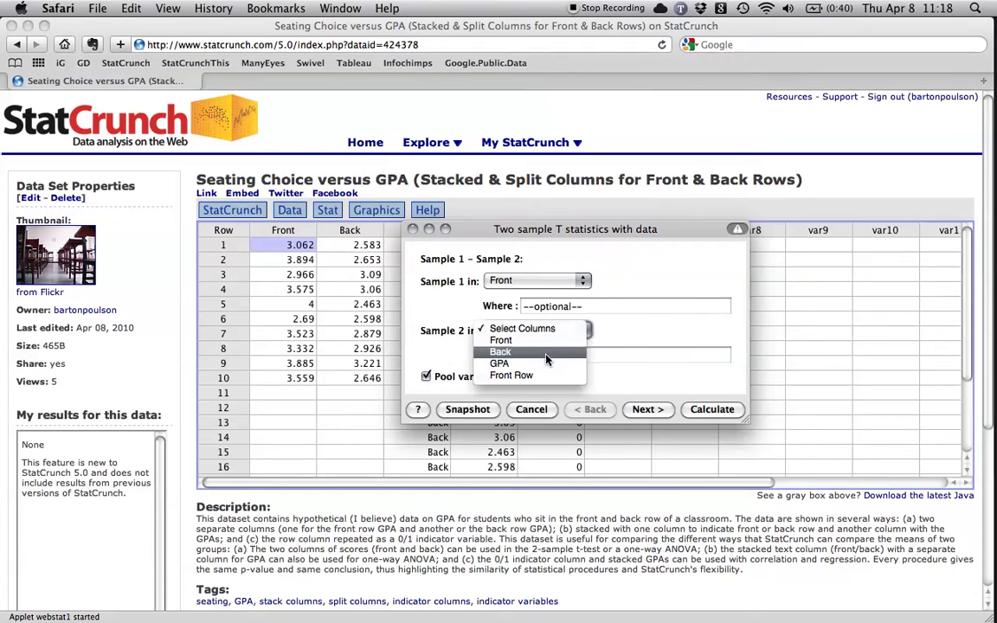
click(537, 351)
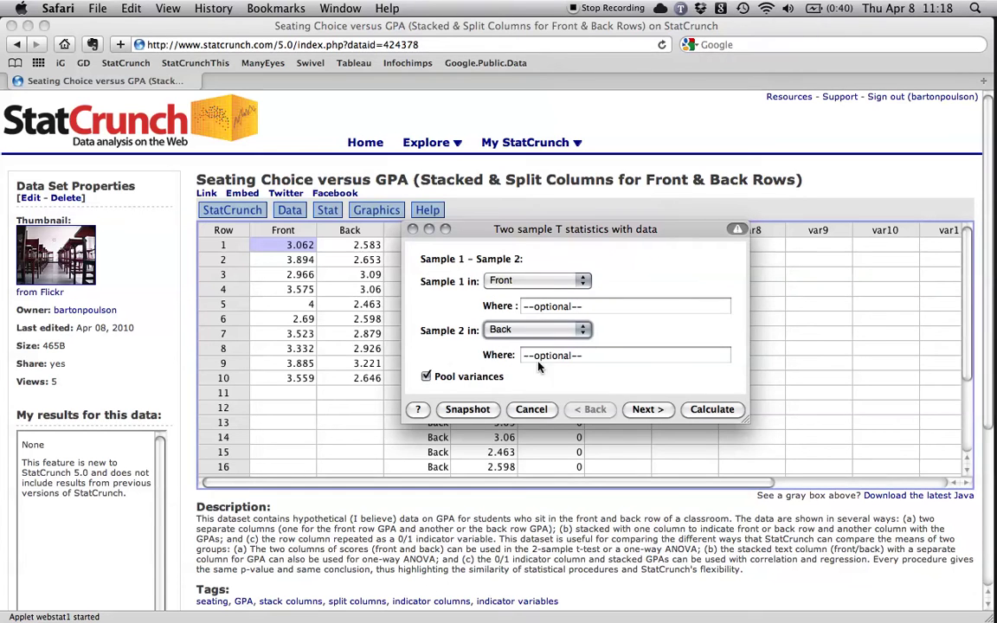
click(647, 411)
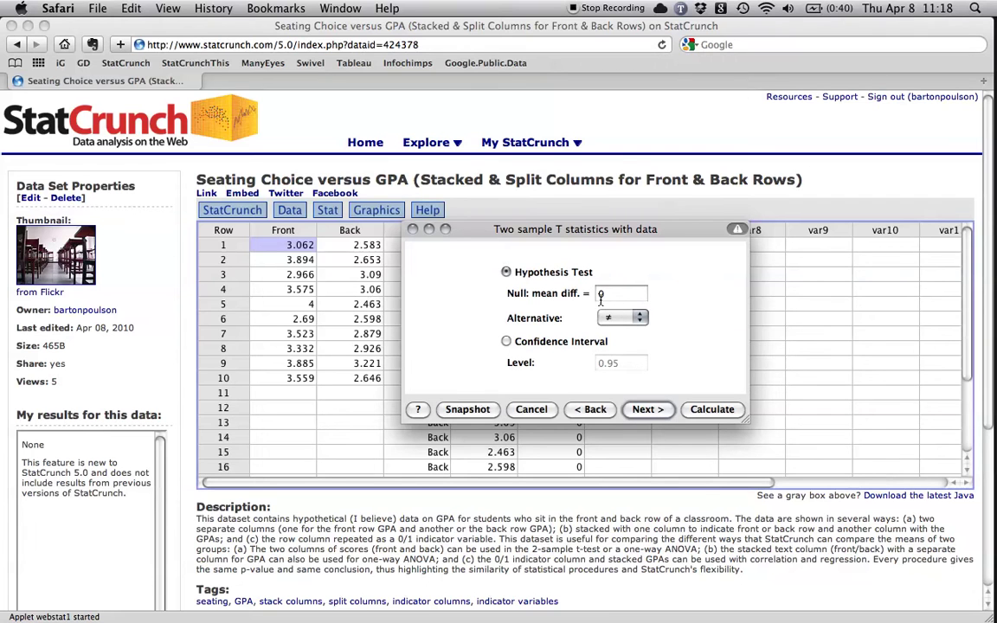
click(648, 410)
Calculate the pooled t-test (t = 3.99, P-value 0.0009) and park the results top-left
click(713, 410)
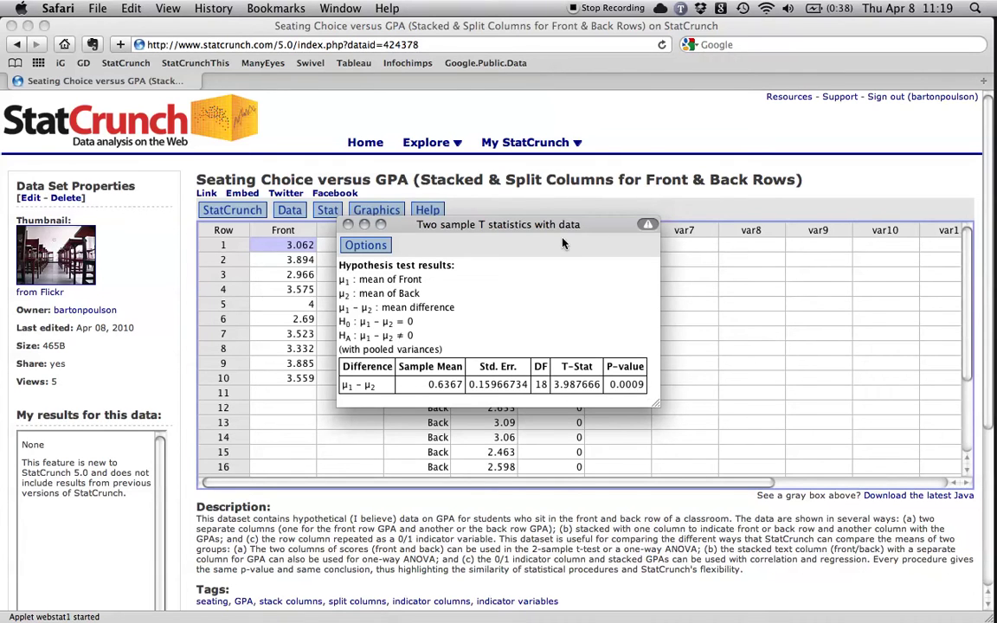
drag(567, 225, 258, 201)
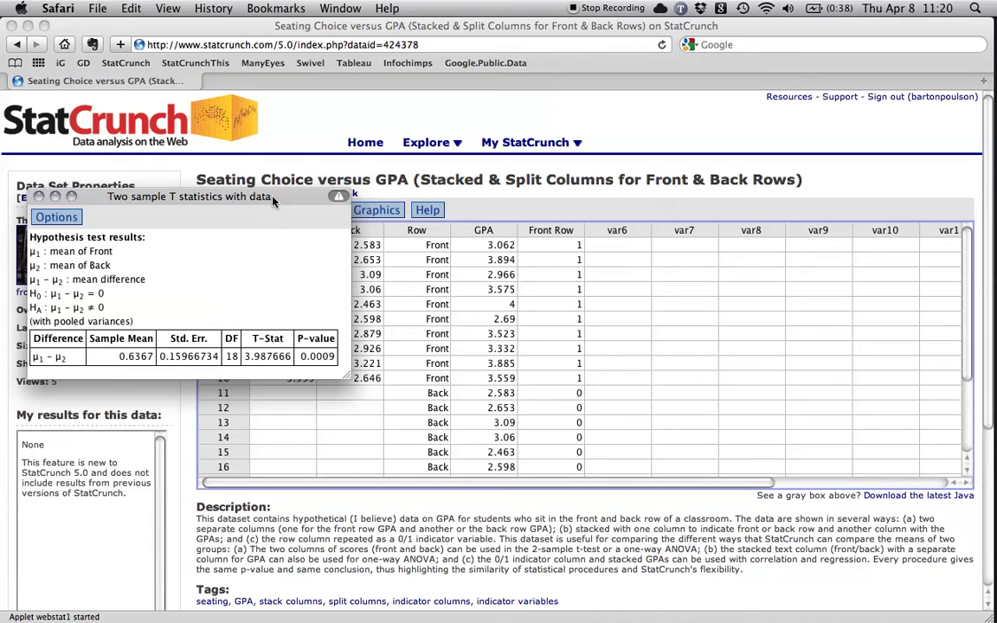
drag(272, 200, 259, 80)
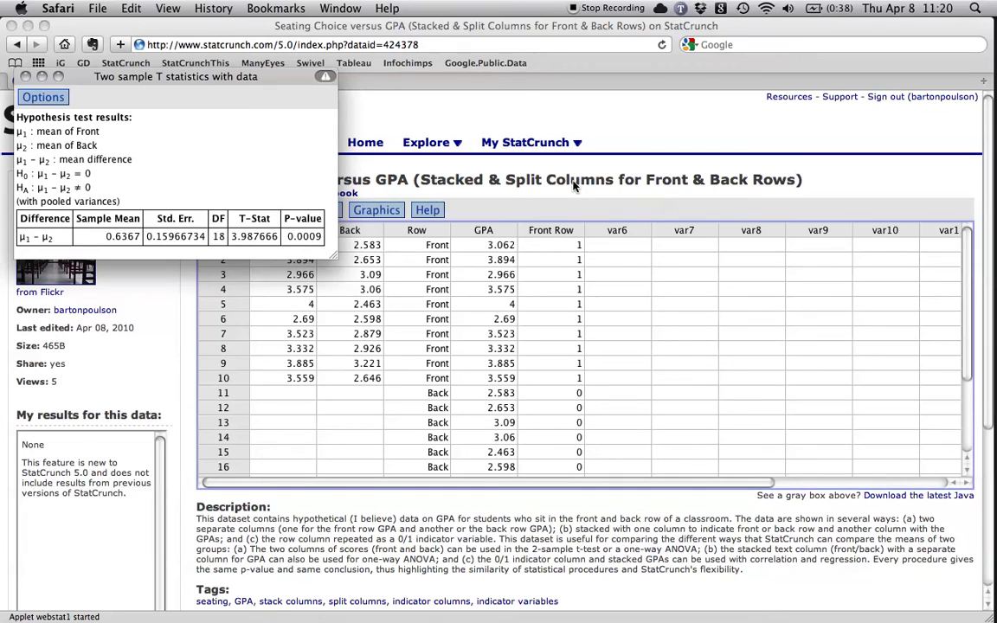
Close the t-test results and run One Way ANOVA on the Front and Back columns (F = 15.90)
click(644, 152)
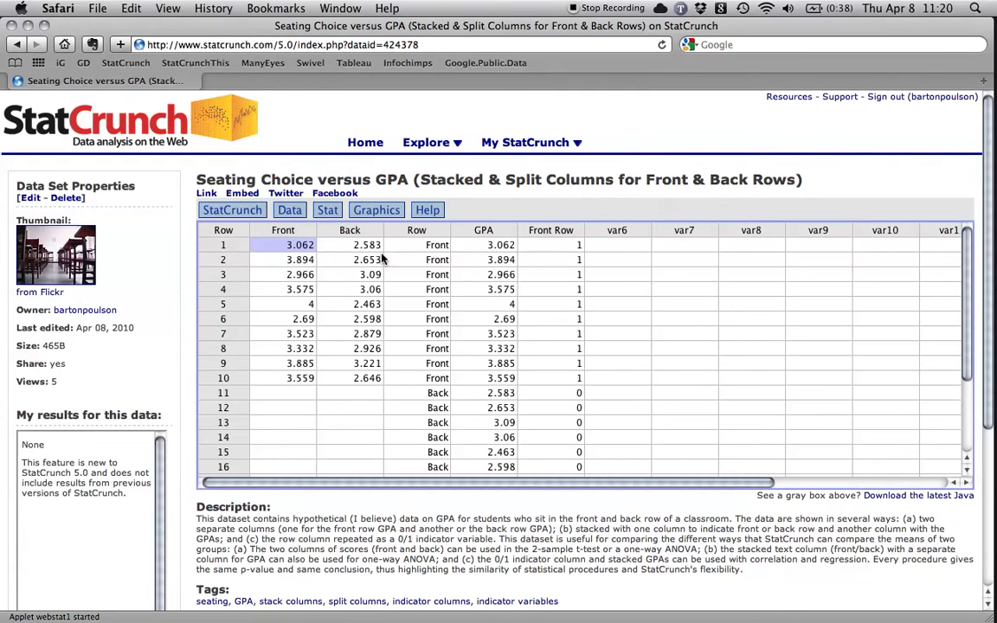
click(327, 212)
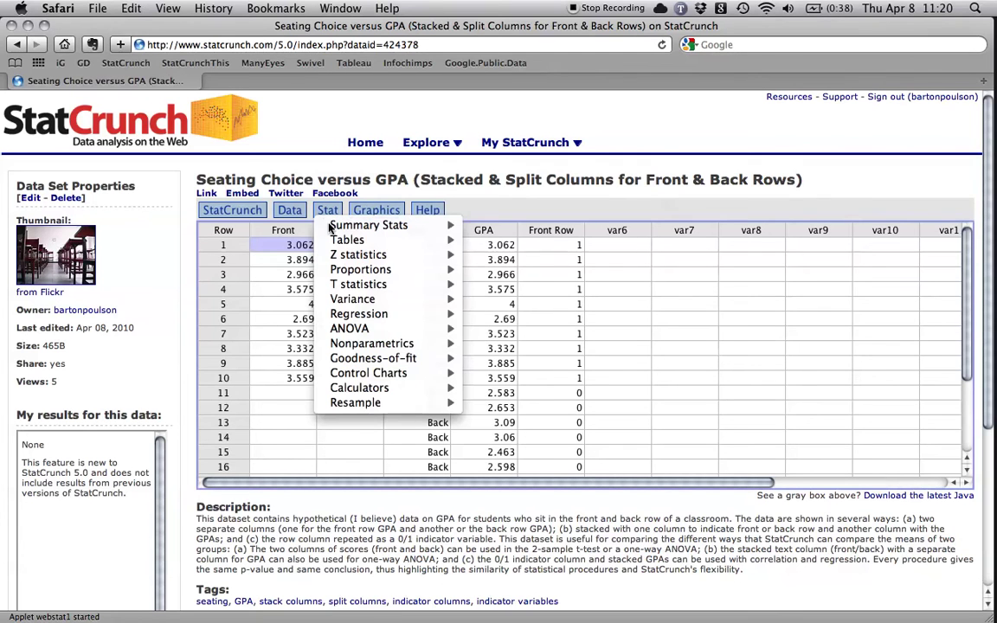
mouse_move(373, 332)
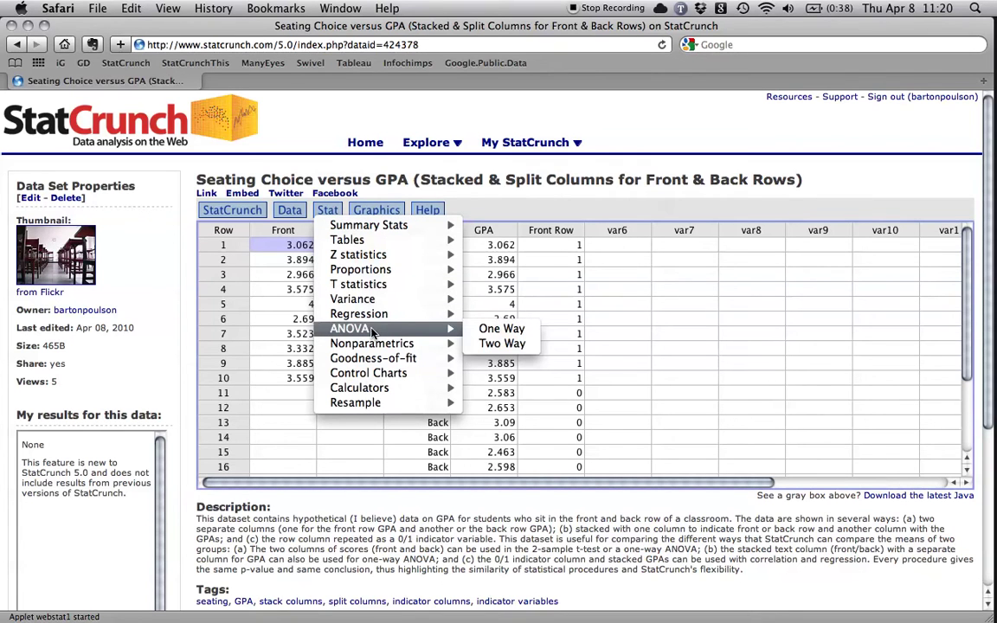
click(532, 333)
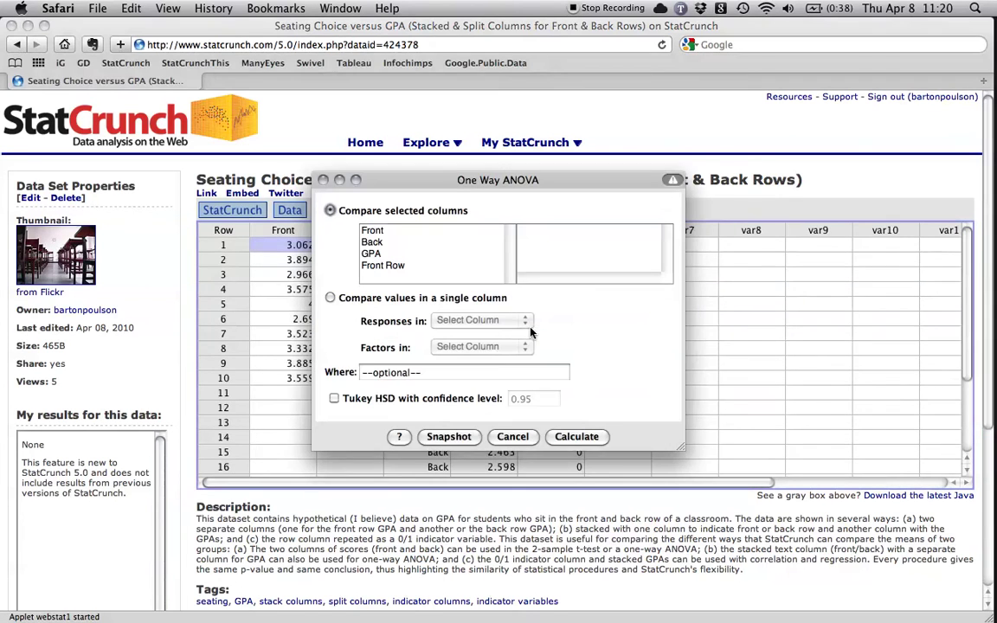
click(381, 232)
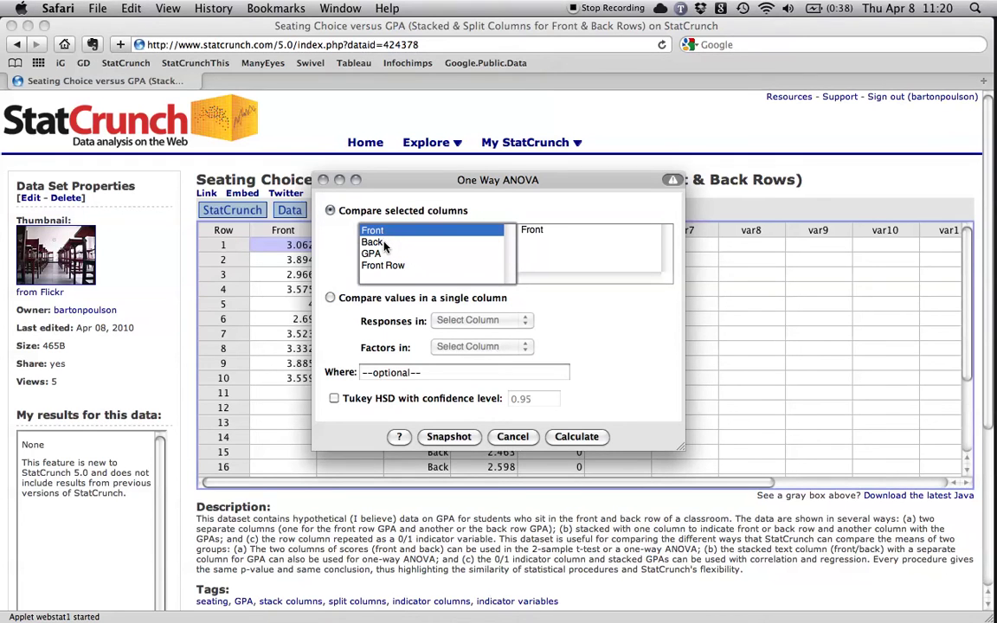
shift+click(381, 242)
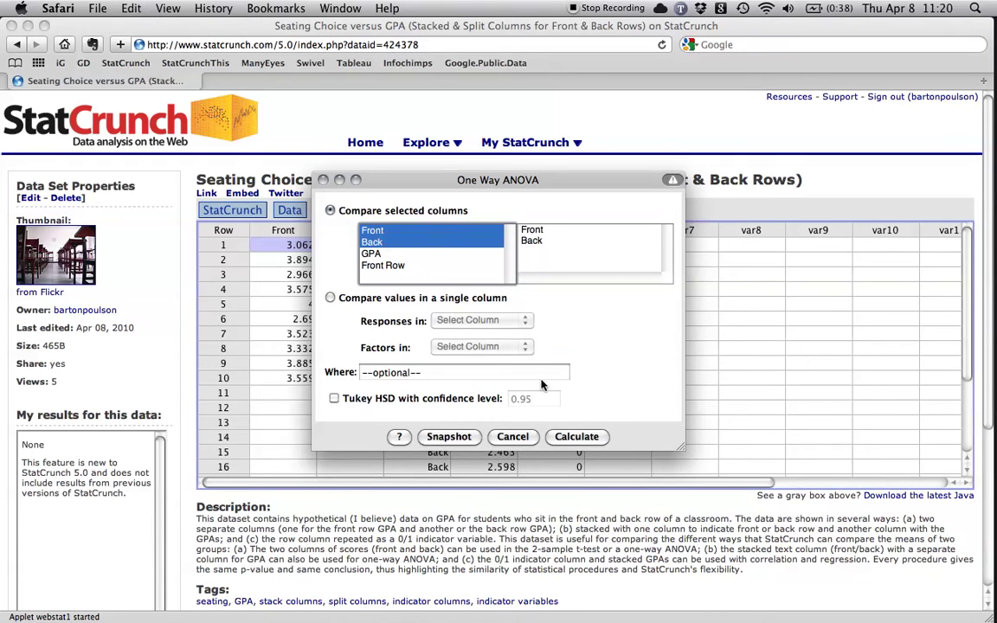
click(577, 438)
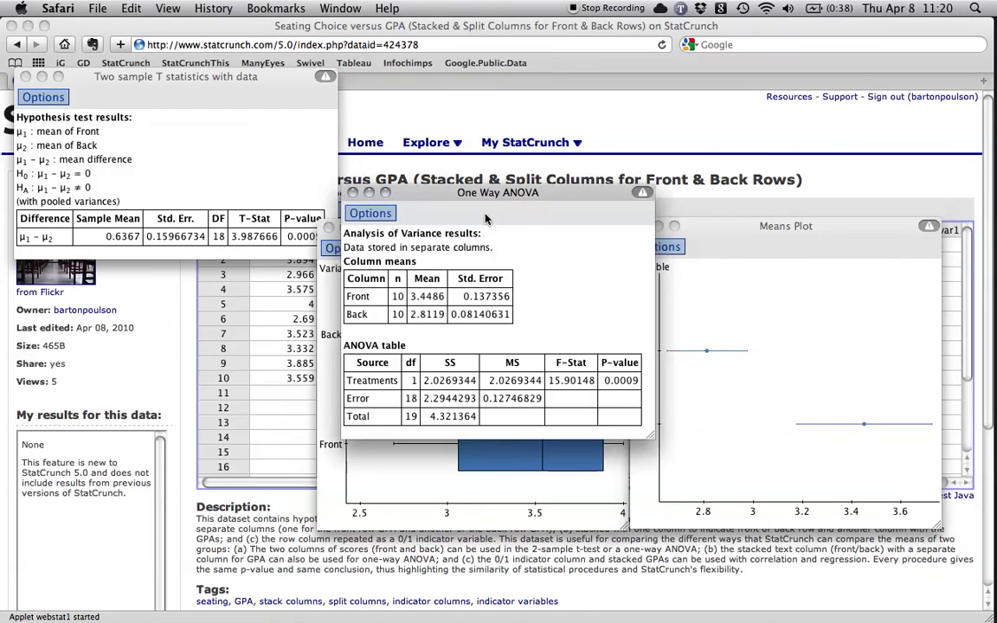
Move the ANOVA and t-test results aside, close the means plot and boxplot, and reveal the table
drag(486, 191, 163, 272)
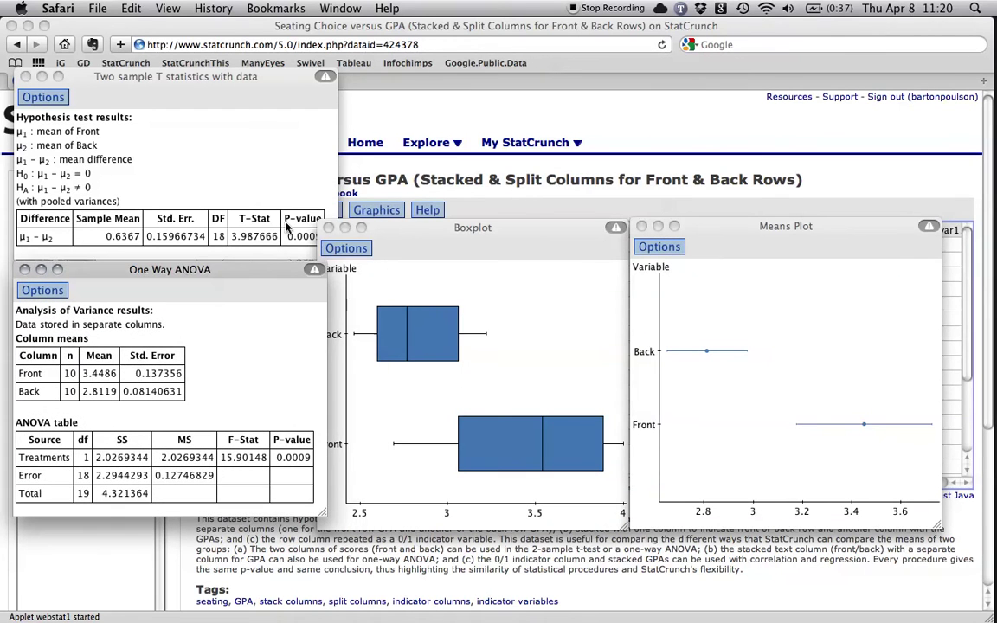
click(312, 252)
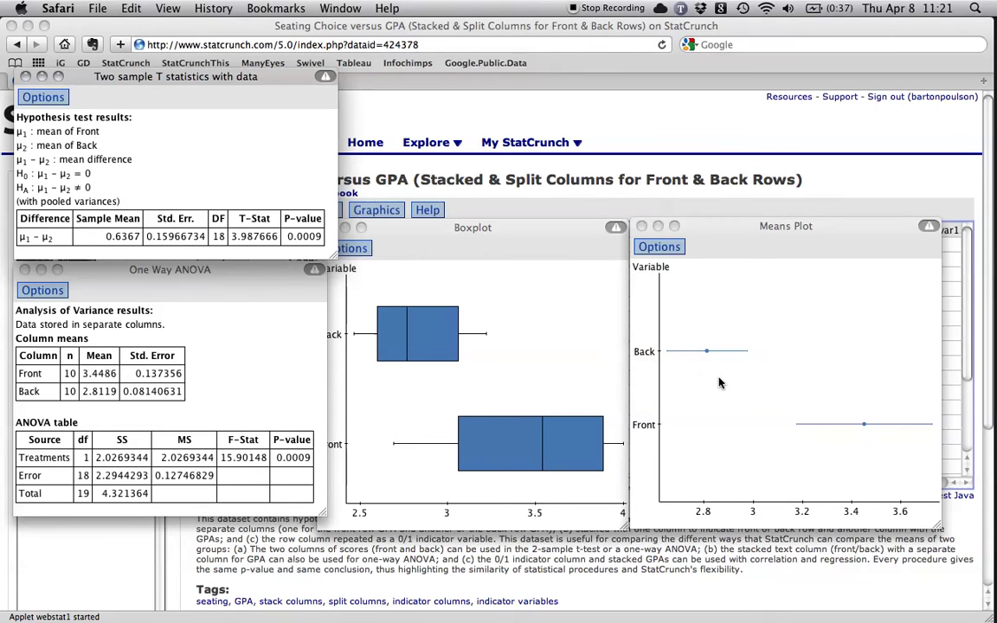
click(641, 226)
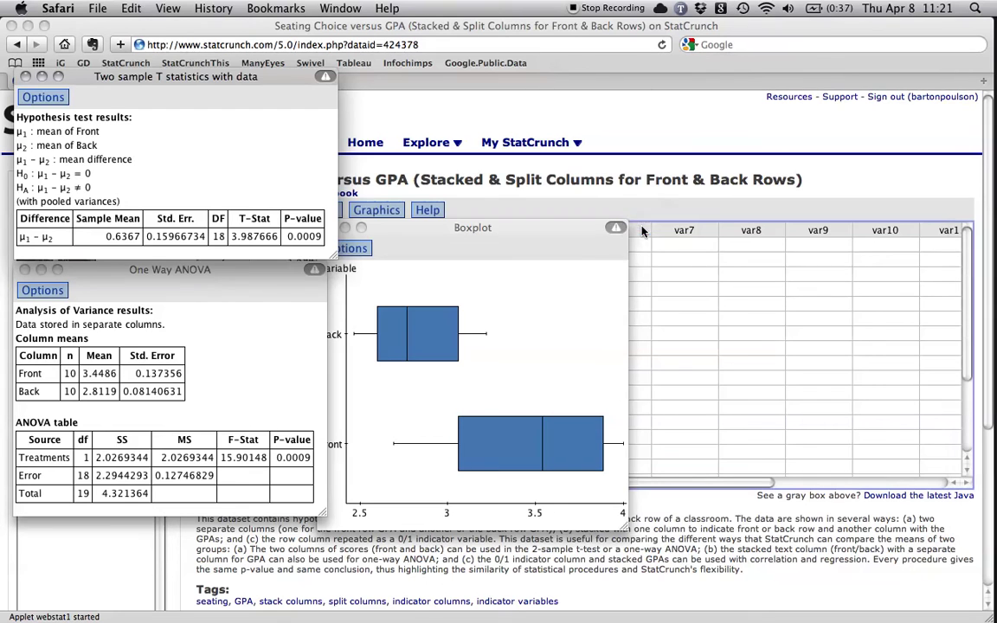
drag(377, 227, 437, 239)
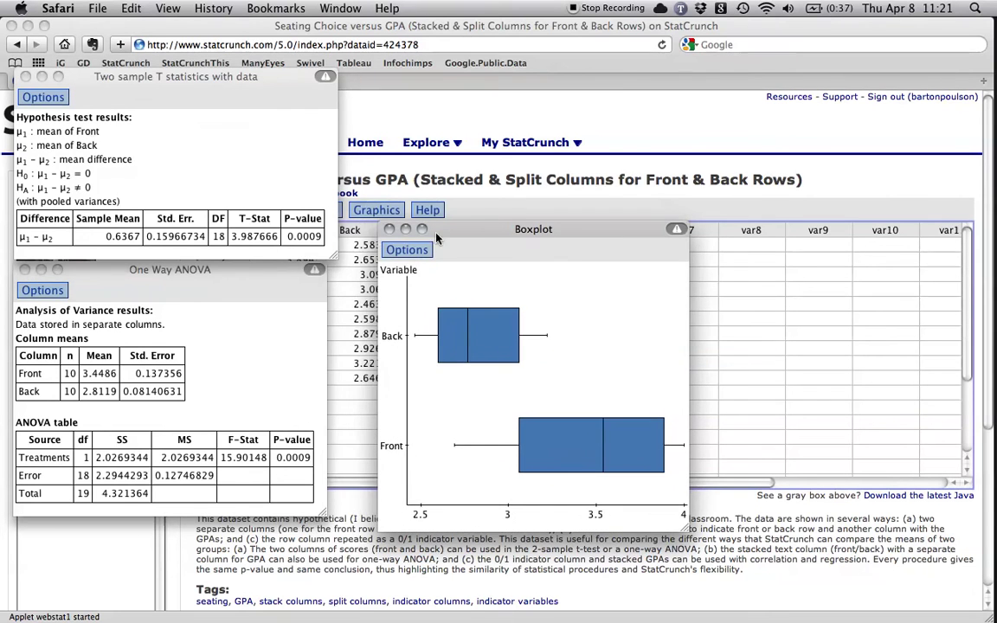
click(390, 230)
click(397, 166)
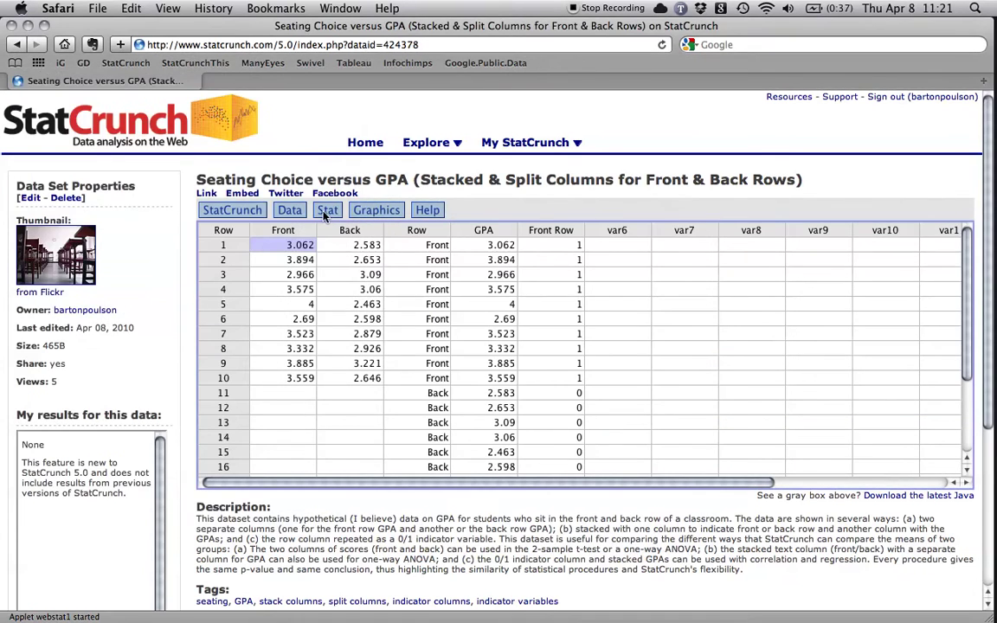
Run a single-column one-way ANOVA with GPA as response and Row as factor (F = 15.90148)
click(327, 210)
mouse_move(391, 330)
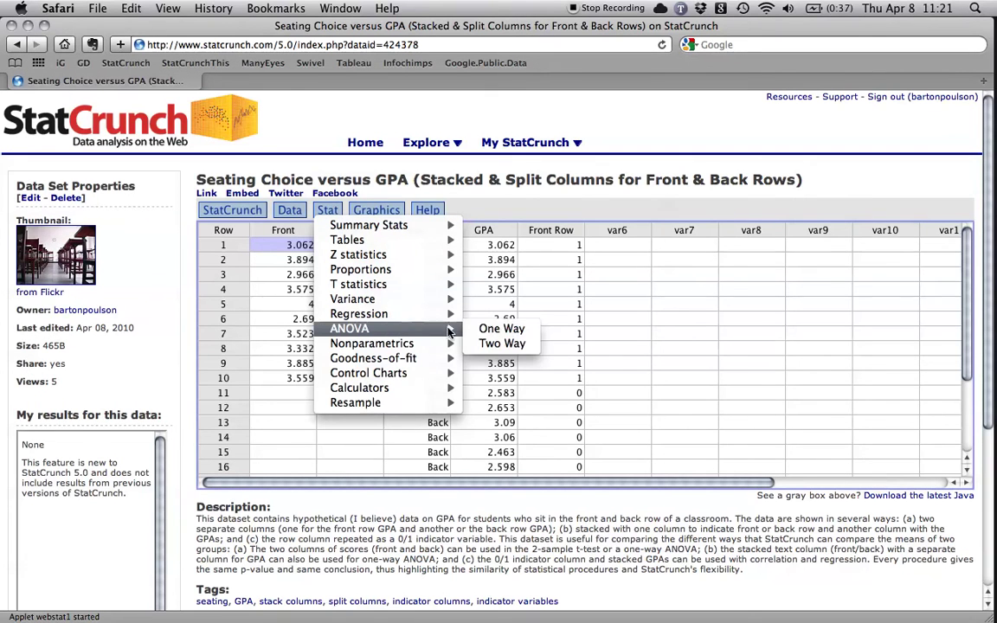
click(499, 330)
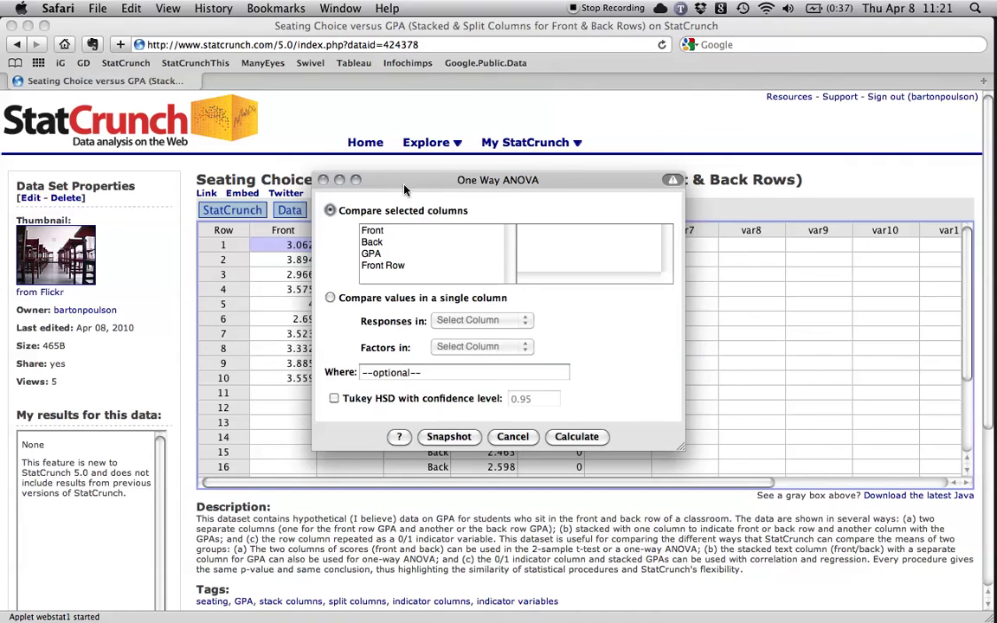
drag(405, 189, 551, 214)
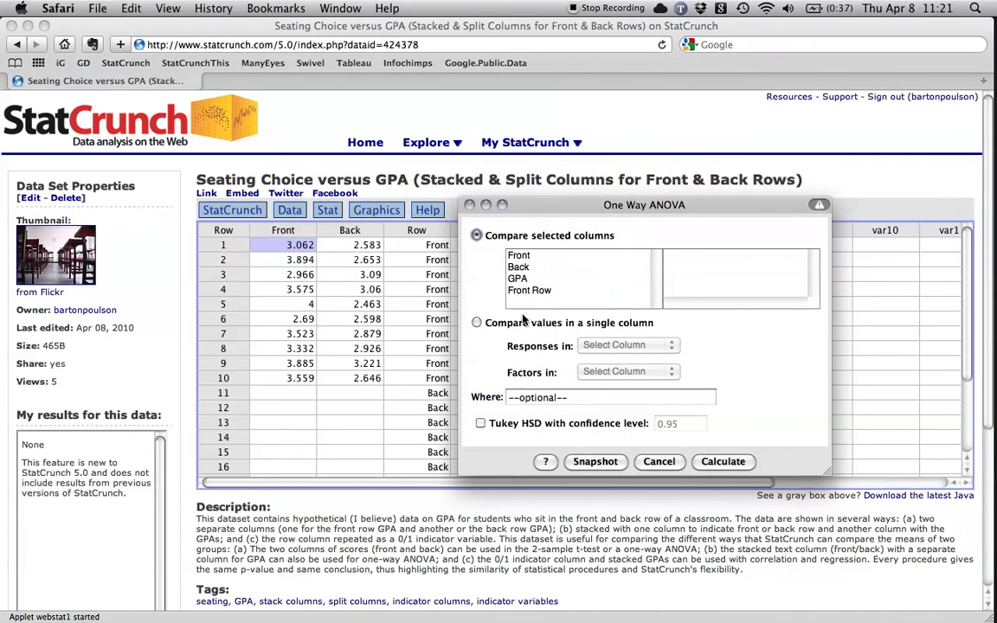
click(477, 323)
drag(539, 210, 614, 200)
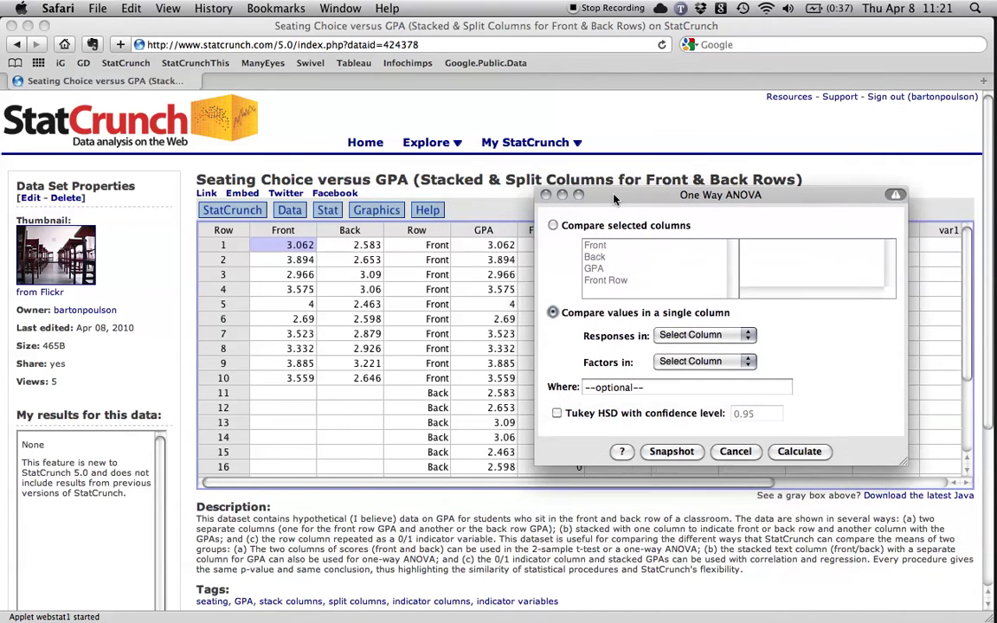
click(703, 335)
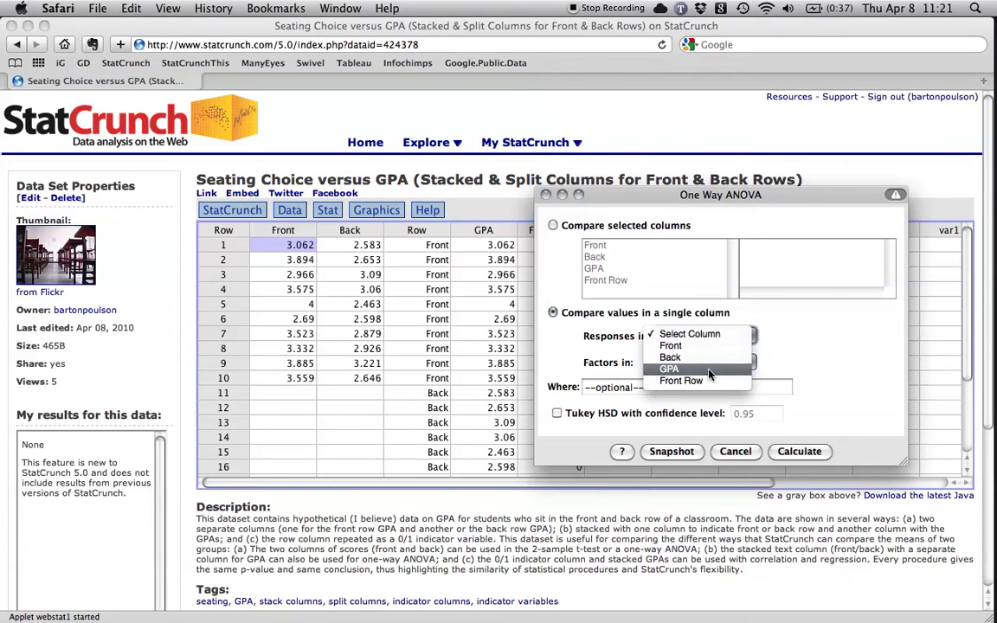
click(708, 370)
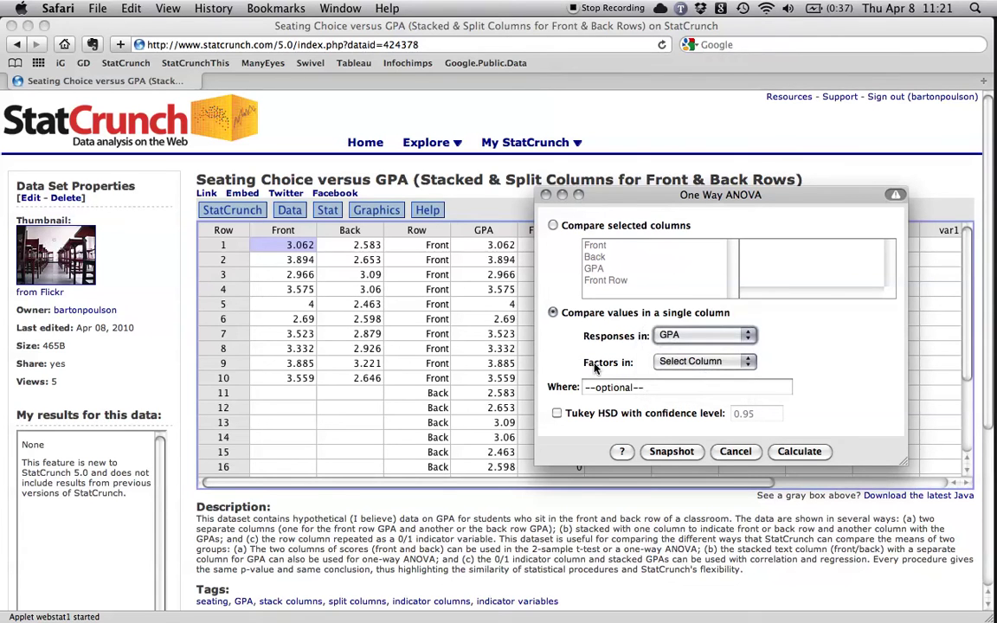
click(702, 362)
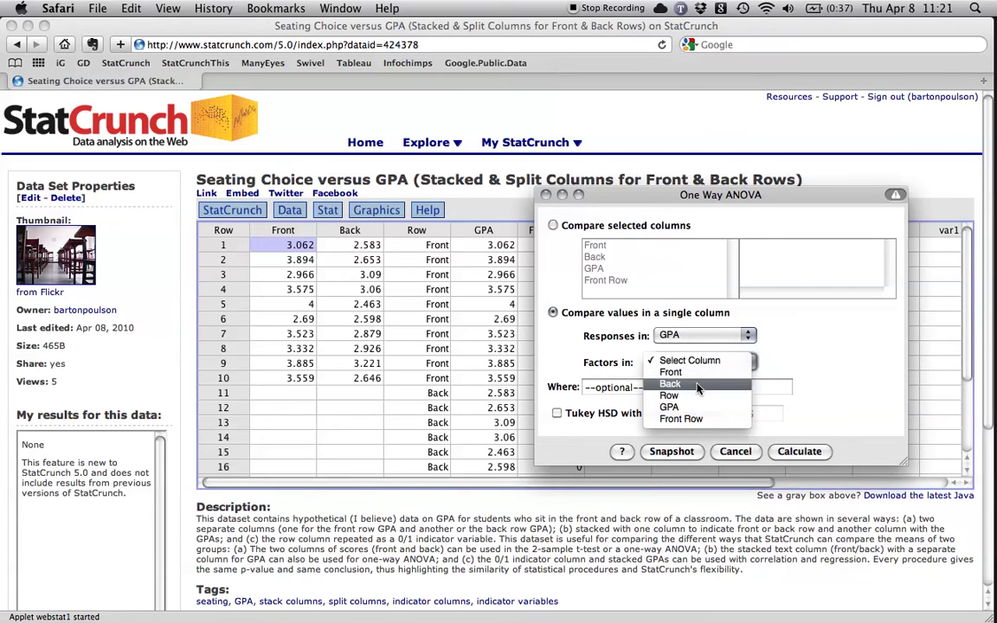
click(700, 396)
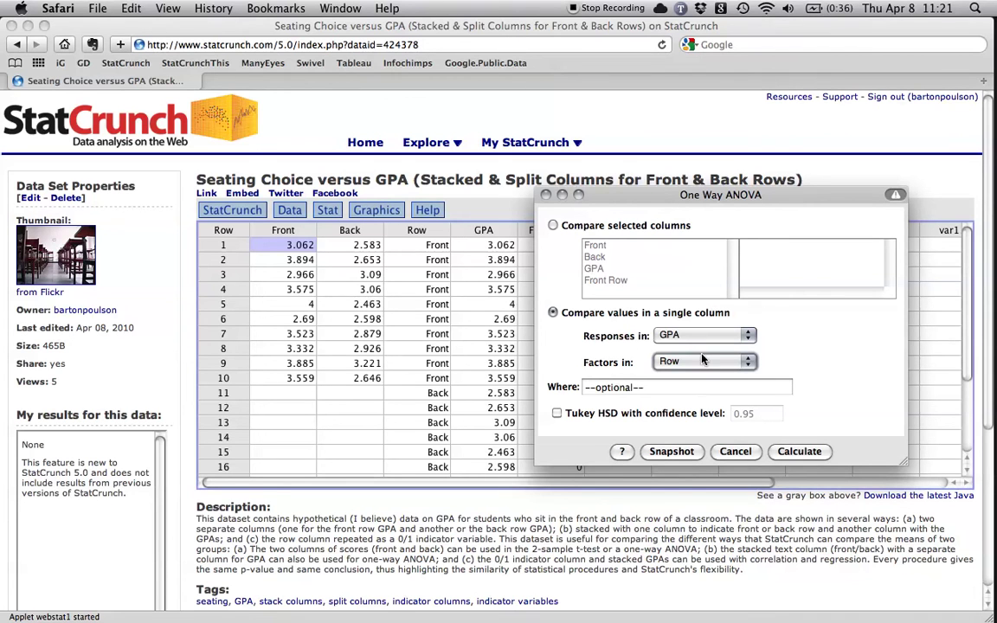
click(800, 452)
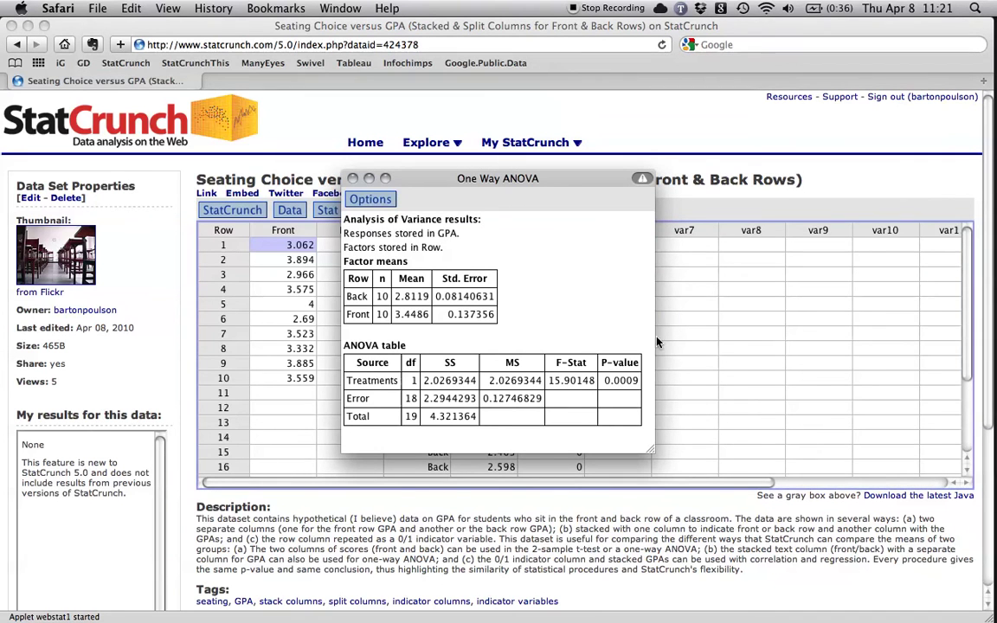
Bring the result windows forward, place the new ANOVA below them, then hide them all
click(574, 250)
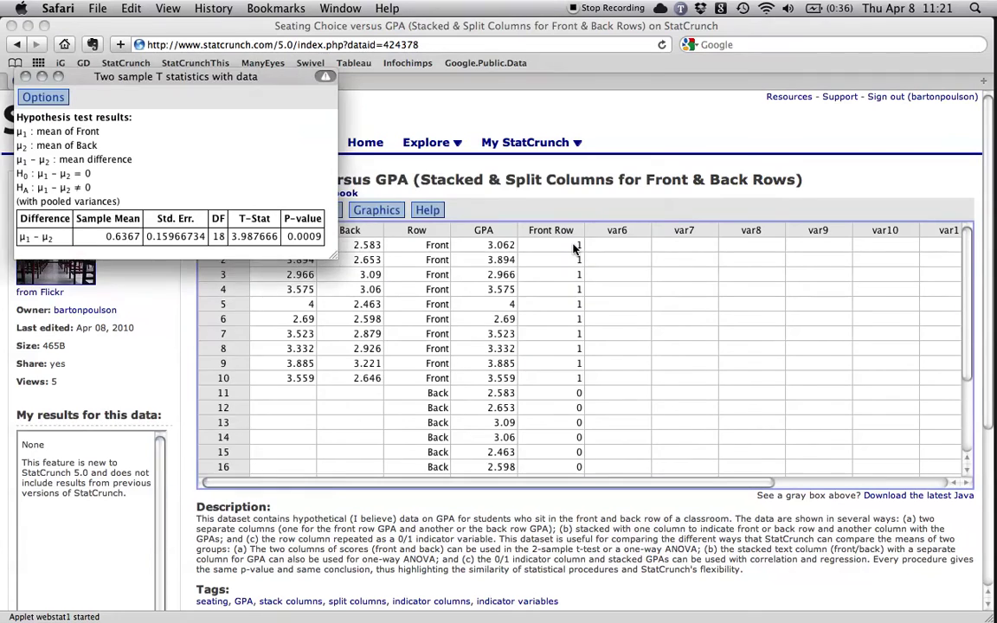
drag(520, 195, 508, 266)
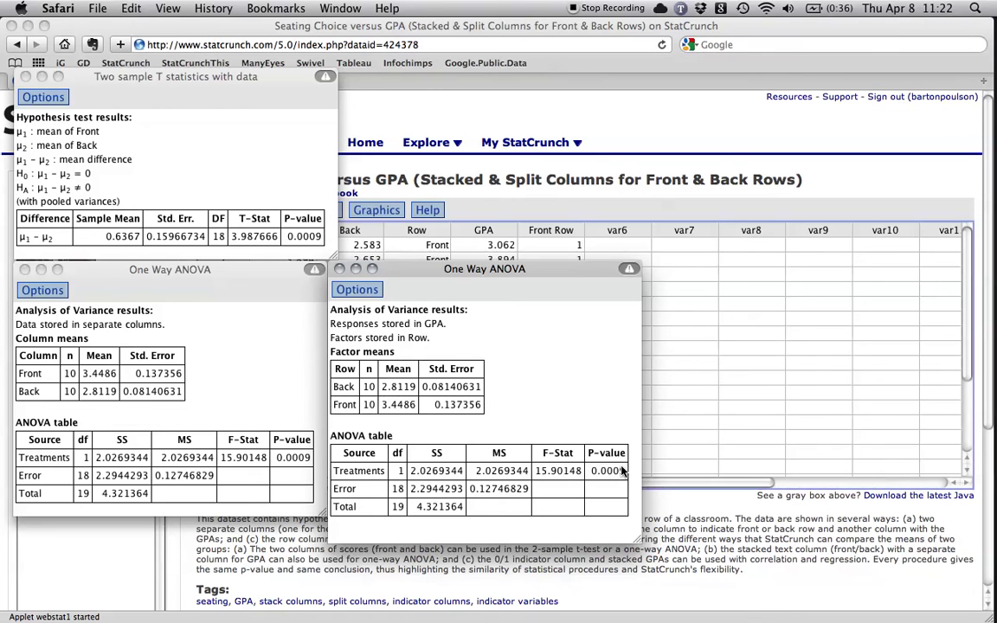
click(810, 151)
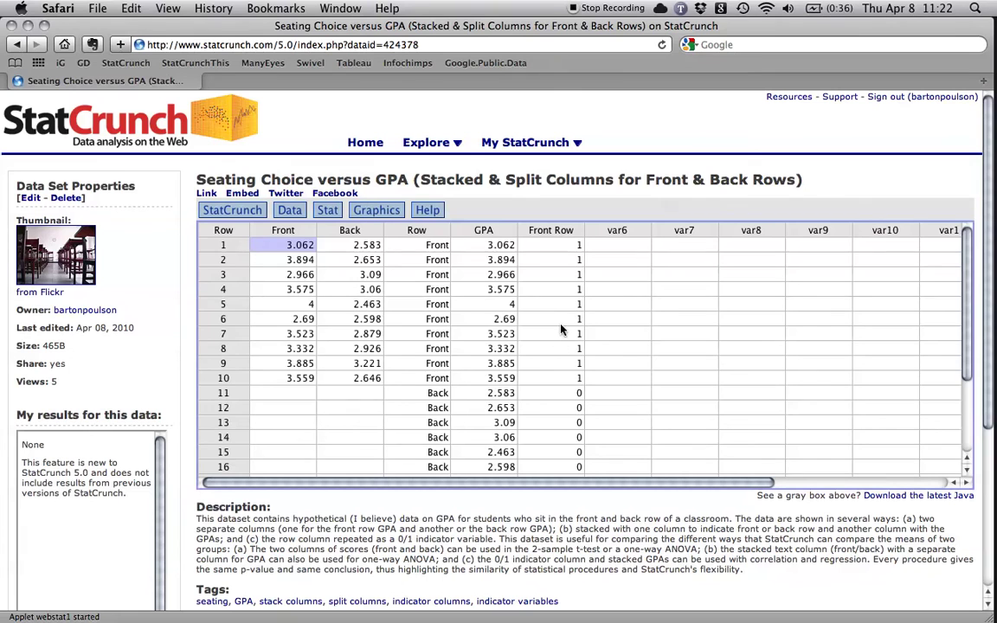
Correlate Front Row with GPA with a two-sided P-value: r = 0.68487203, P-value 0.0009
scroll(561, 330, down, 3)
scroll(562, 332, up, 3)
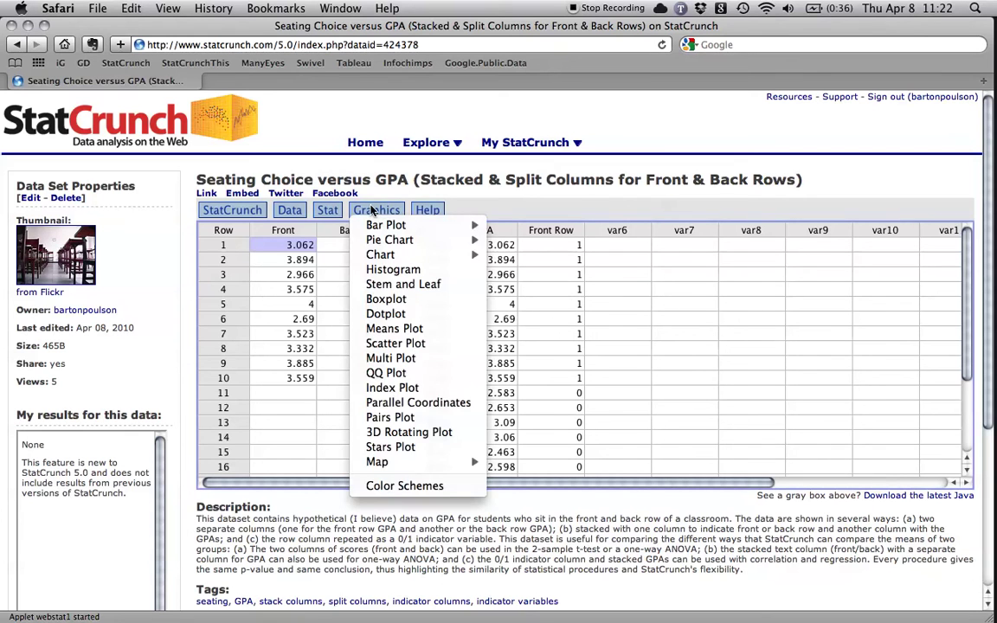
click(329, 210)
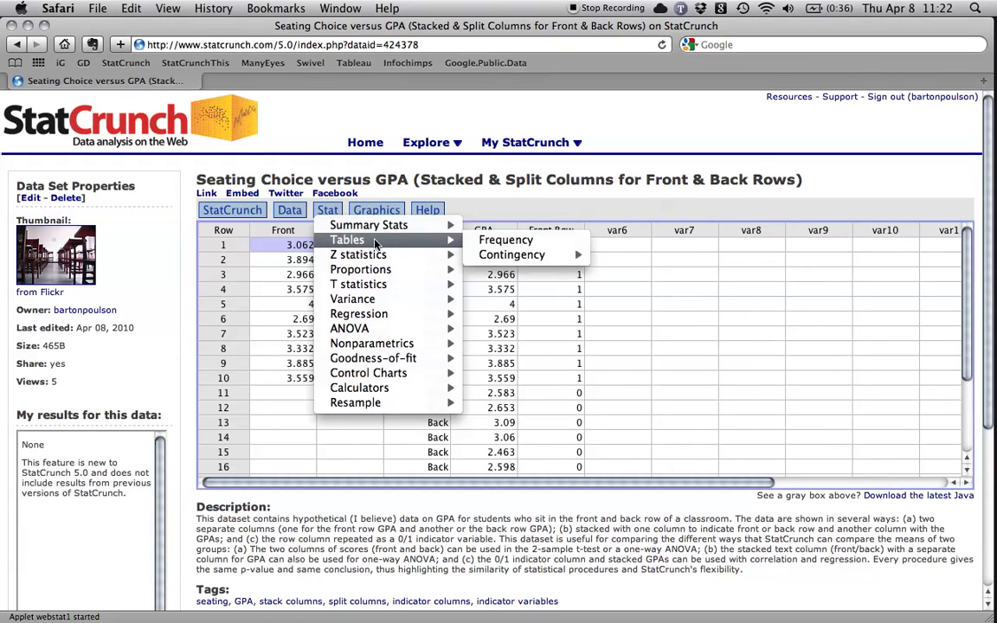
mouse_move(372, 227)
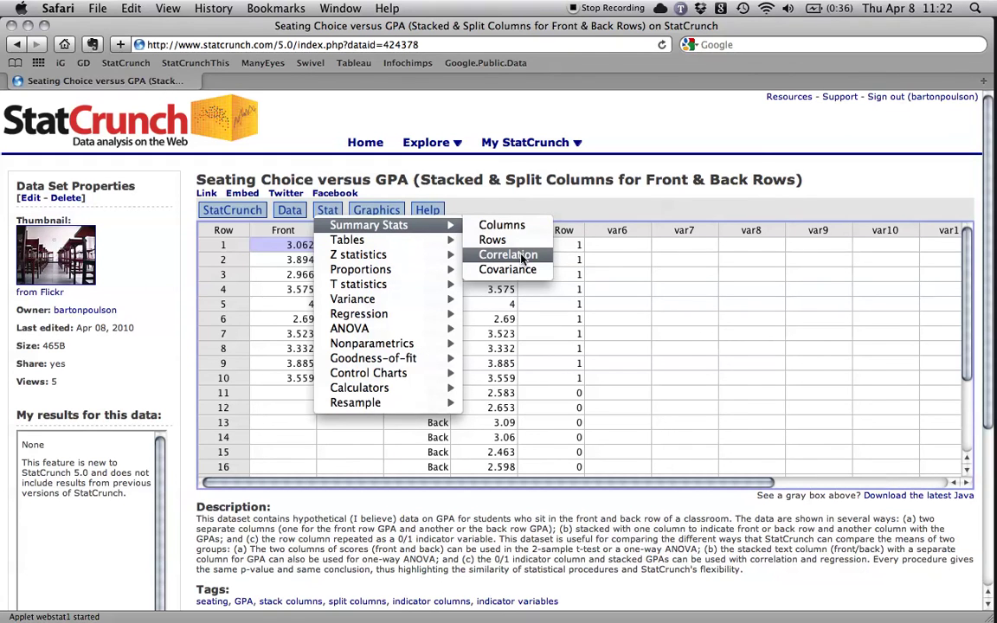
click(523, 256)
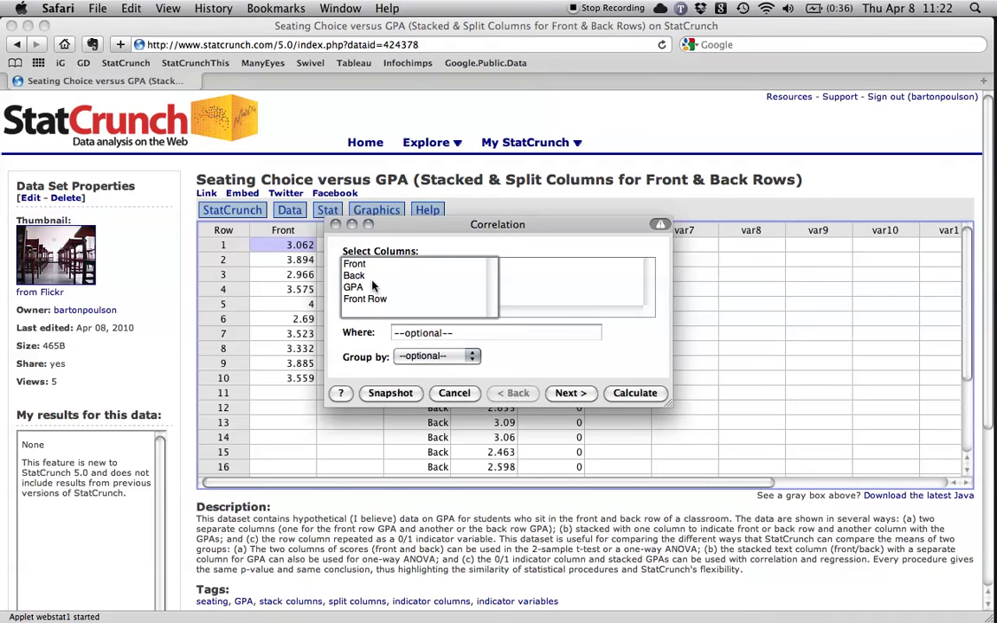
click(379, 300)
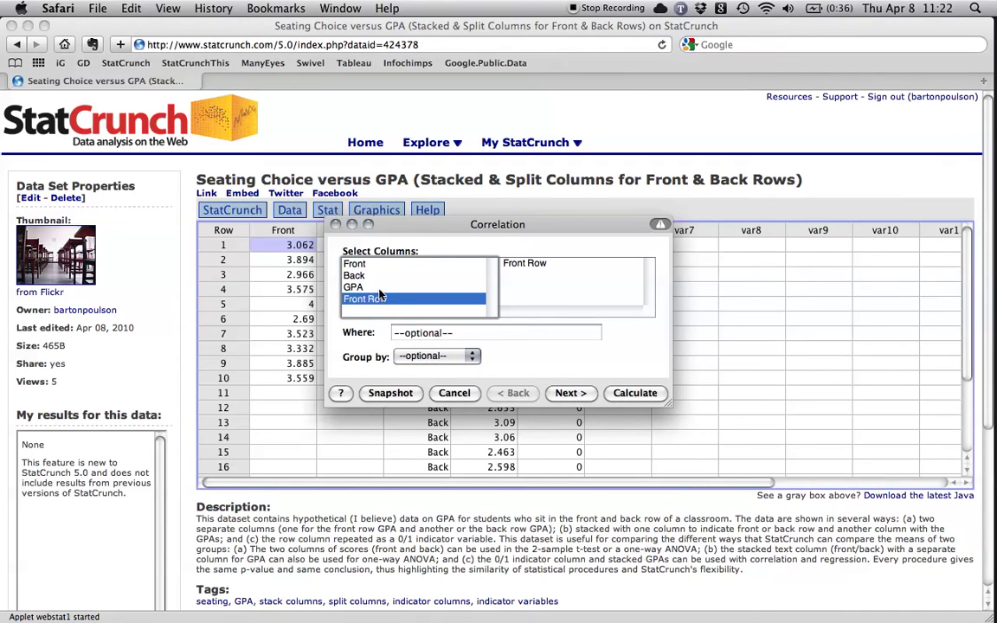
super+click(378, 288)
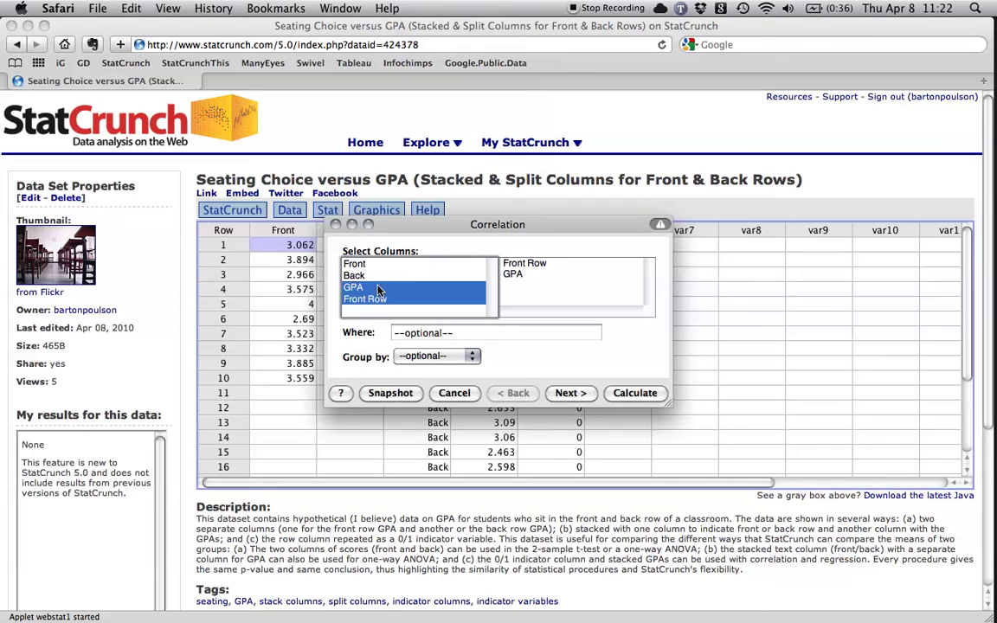
click(571, 393)
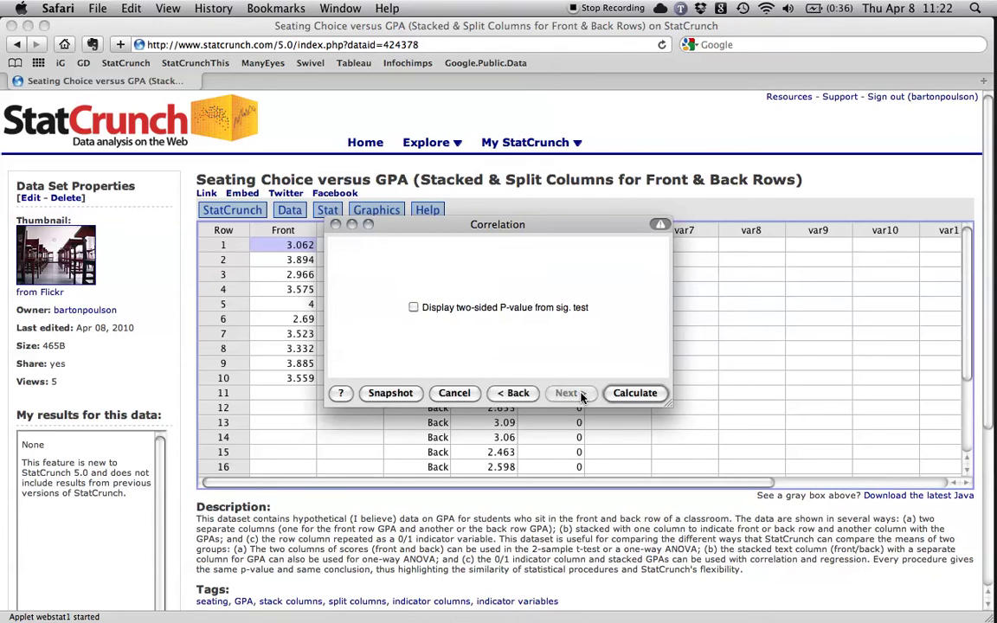
click(414, 308)
click(637, 394)
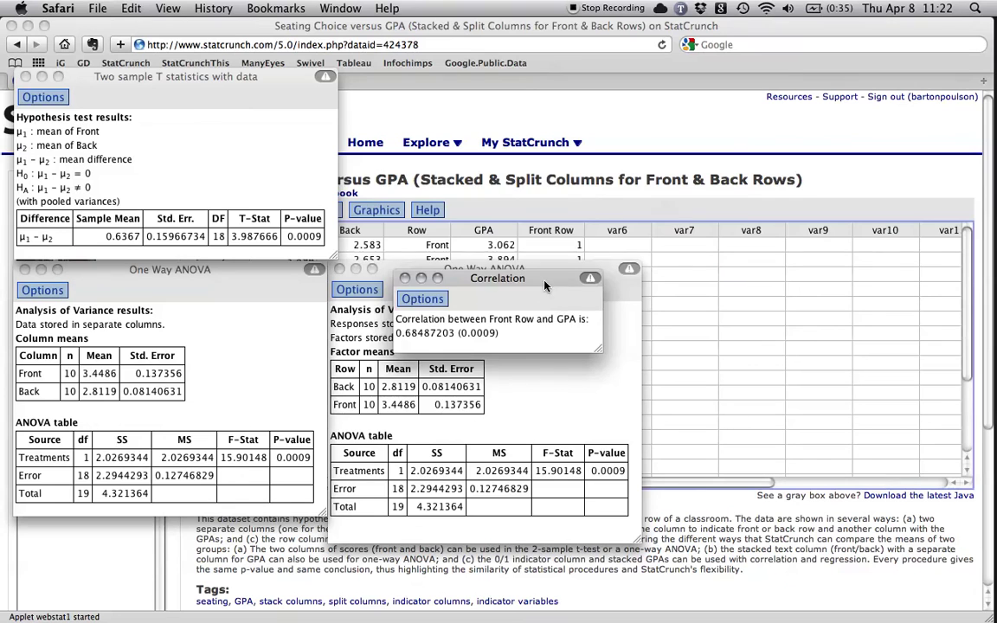
Drag the correlation result up and left beside the t-test and ANOVA results
drag(546, 285, 492, 186)
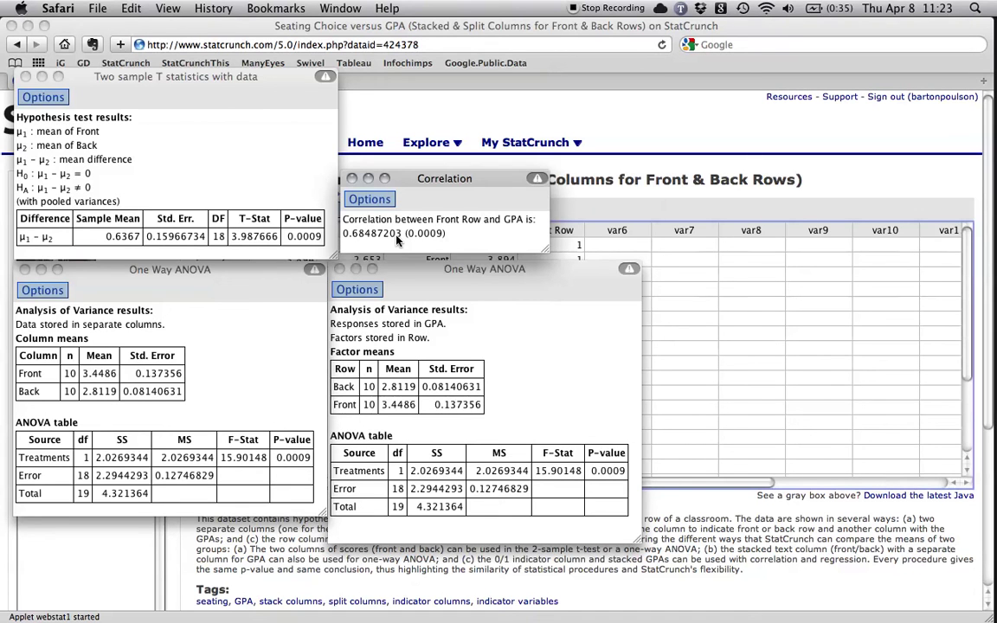
Set up a simple linear regression with Front Row as X and GPA as Y
click(580, 123)
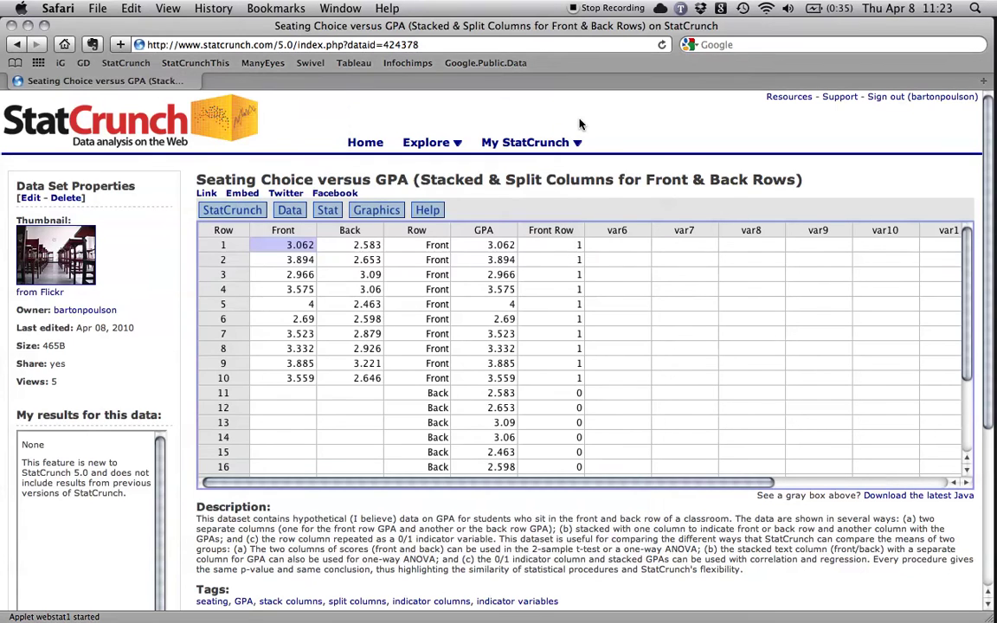
click(326, 212)
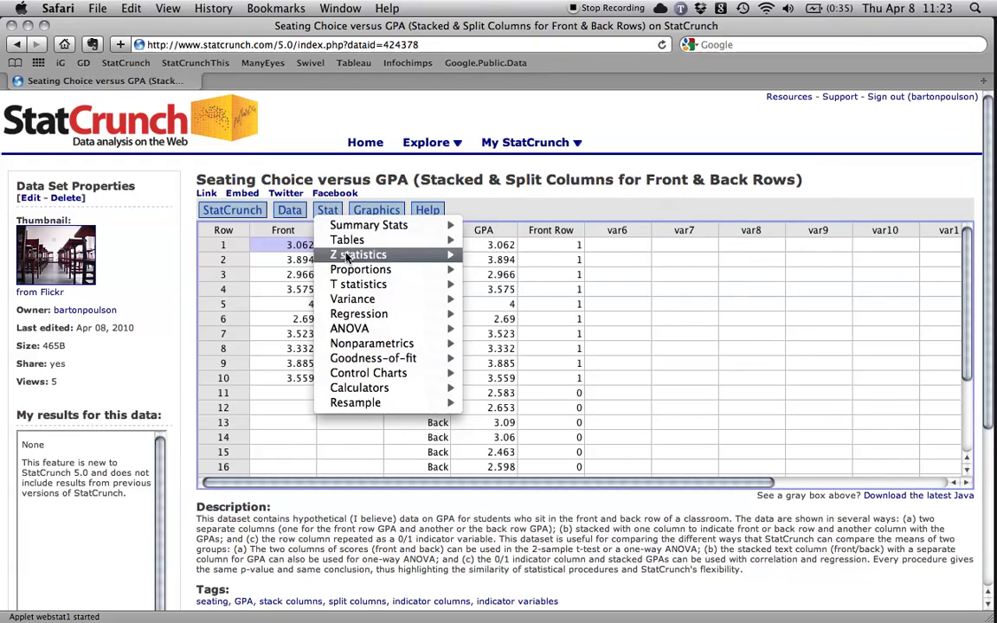
mouse_move(387, 320)
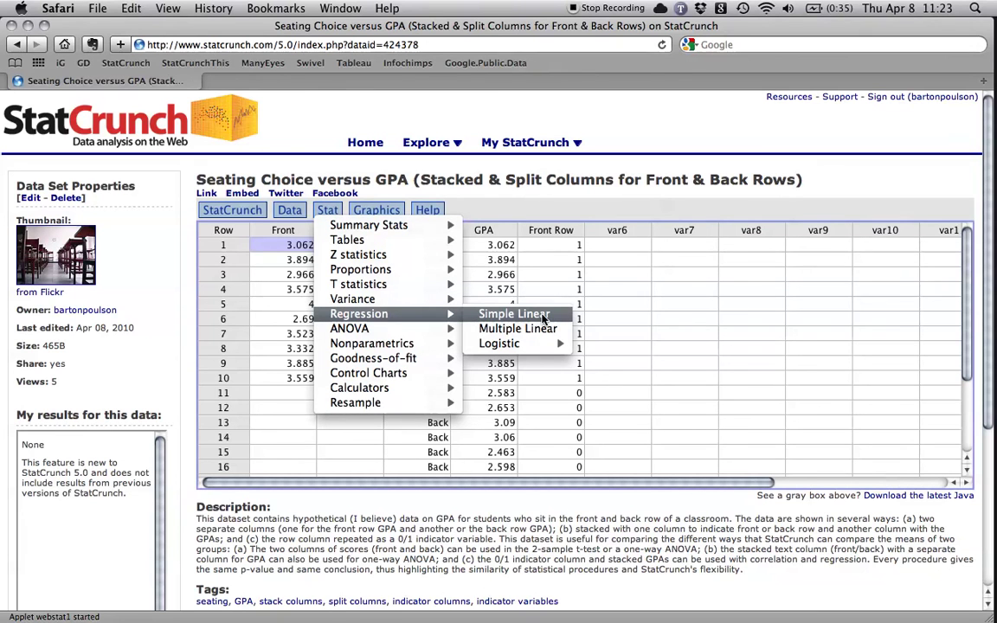
click(544, 317)
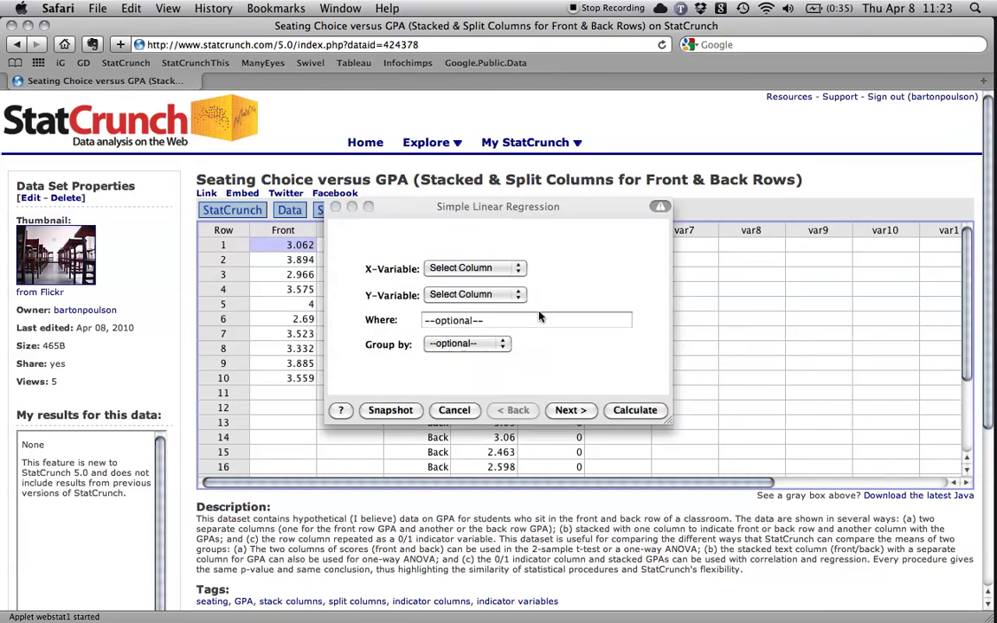
click(488, 271)
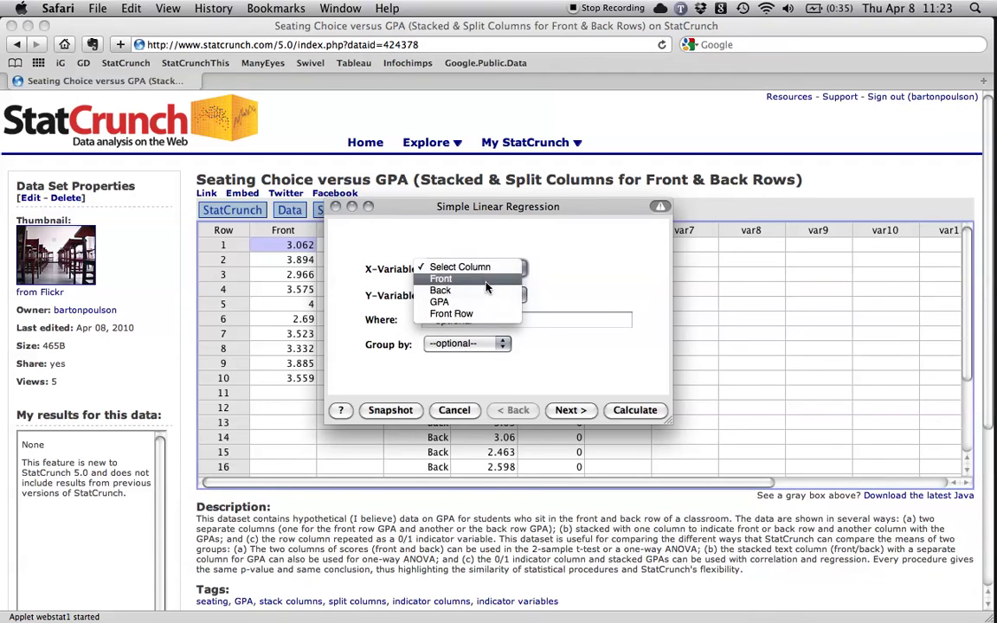
click(488, 315)
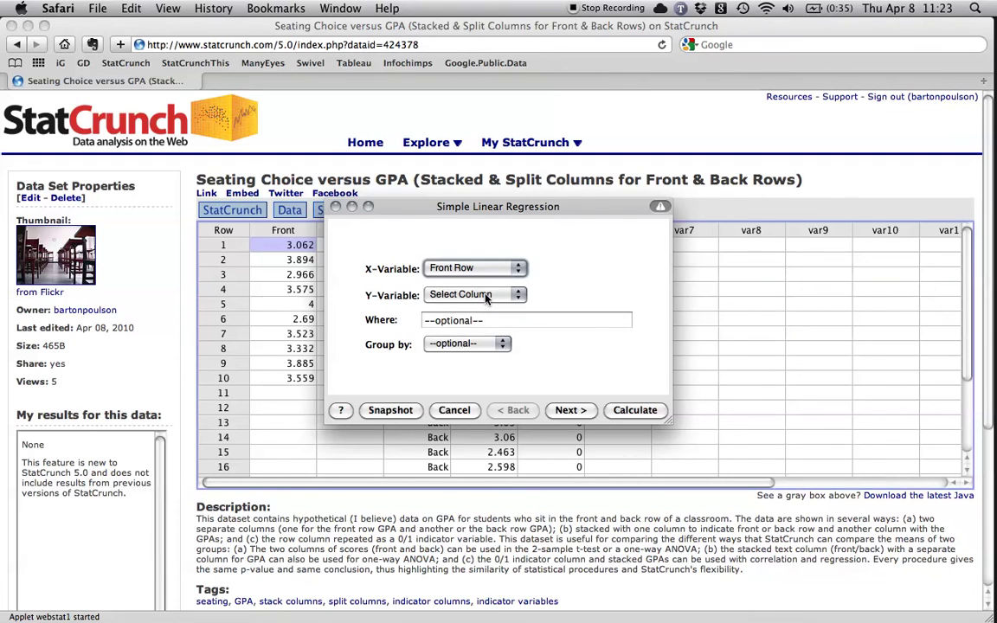
click(489, 294)
click(487, 329)
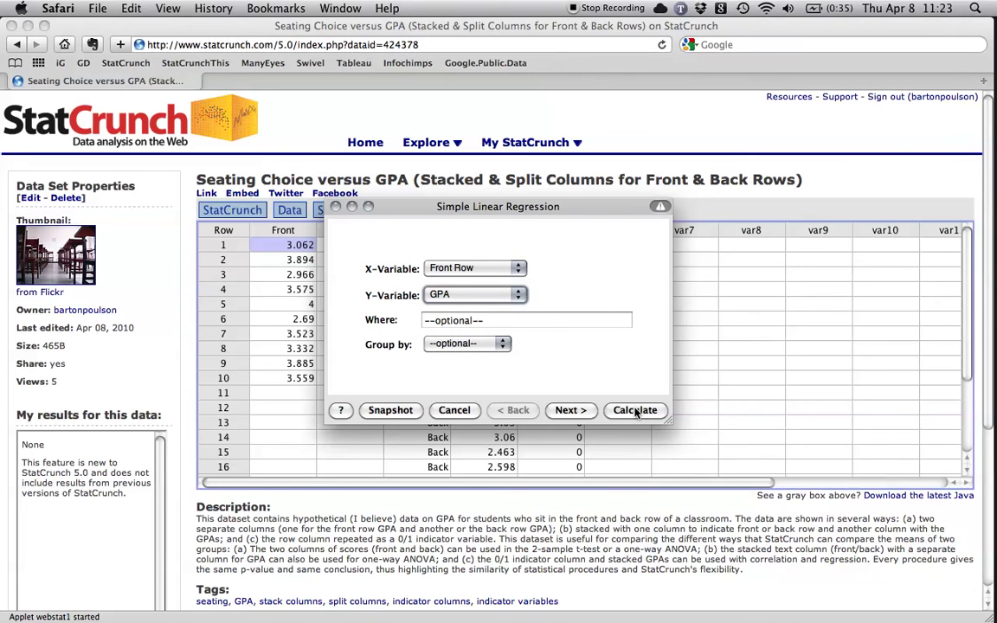
Add a fitted line plot and calculate: GPA = 2.8119 + 0.6367 Front Row, P-value 0.0009
click(571, 412)
click(570, 413)
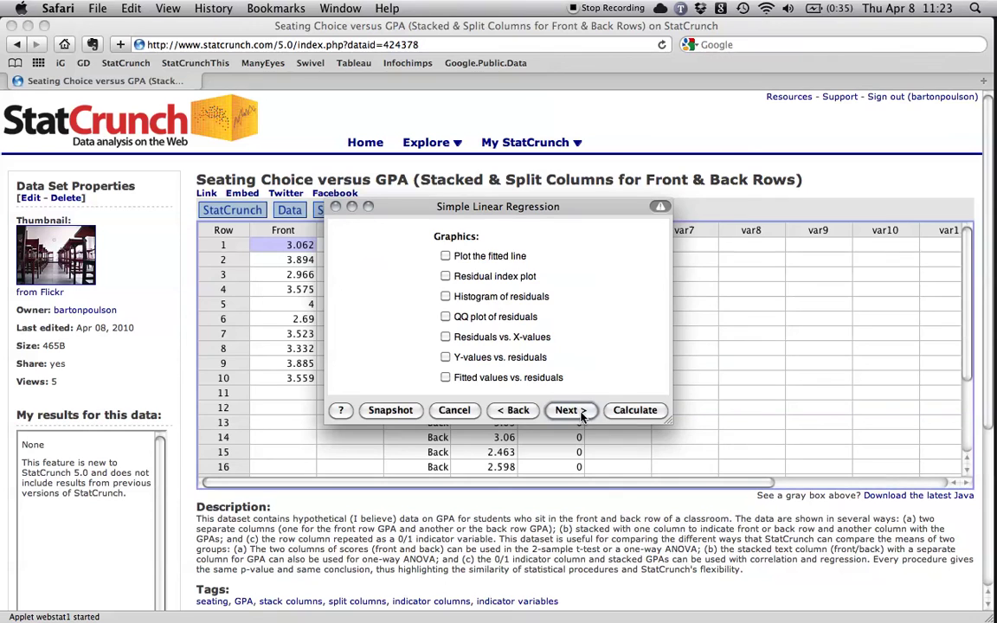
click(445, 256)
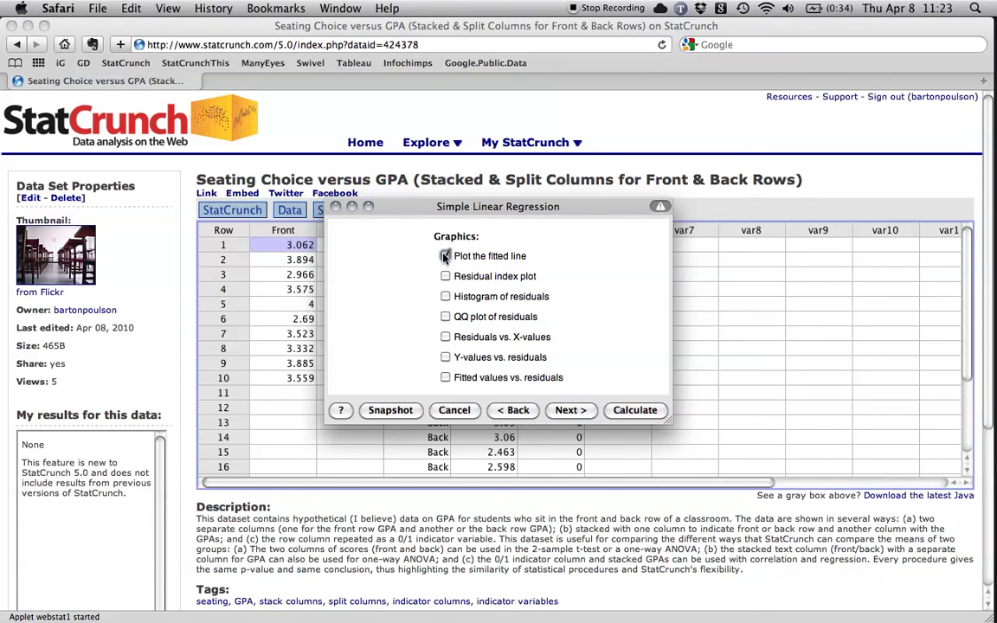
click(637, 414)
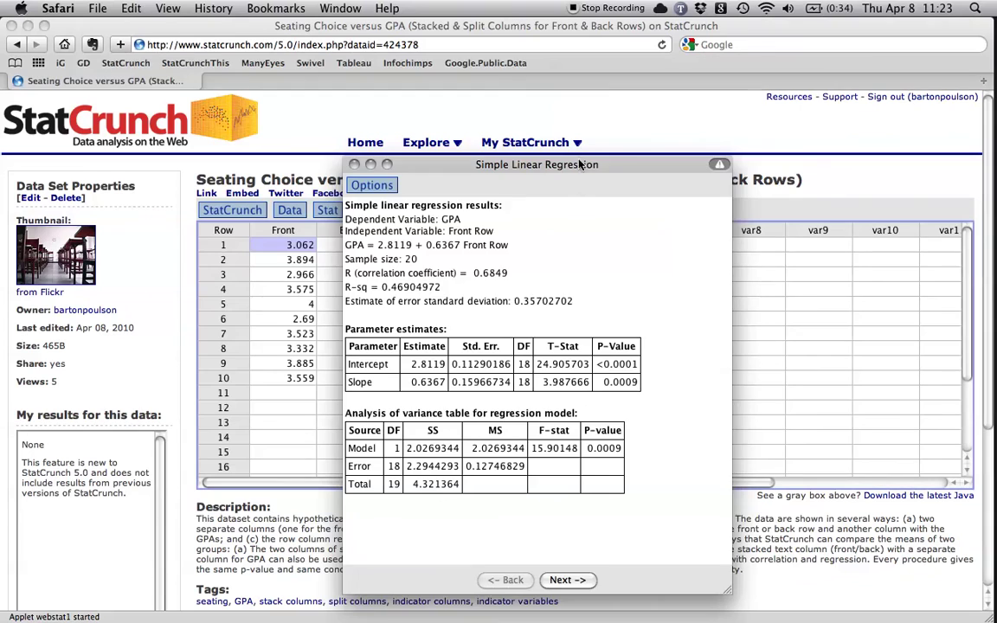
Move the regression output top-right beside the t-test, ANOVA and correlation results, after checking its fitted line plot
drag(580, 164, 918, 73)
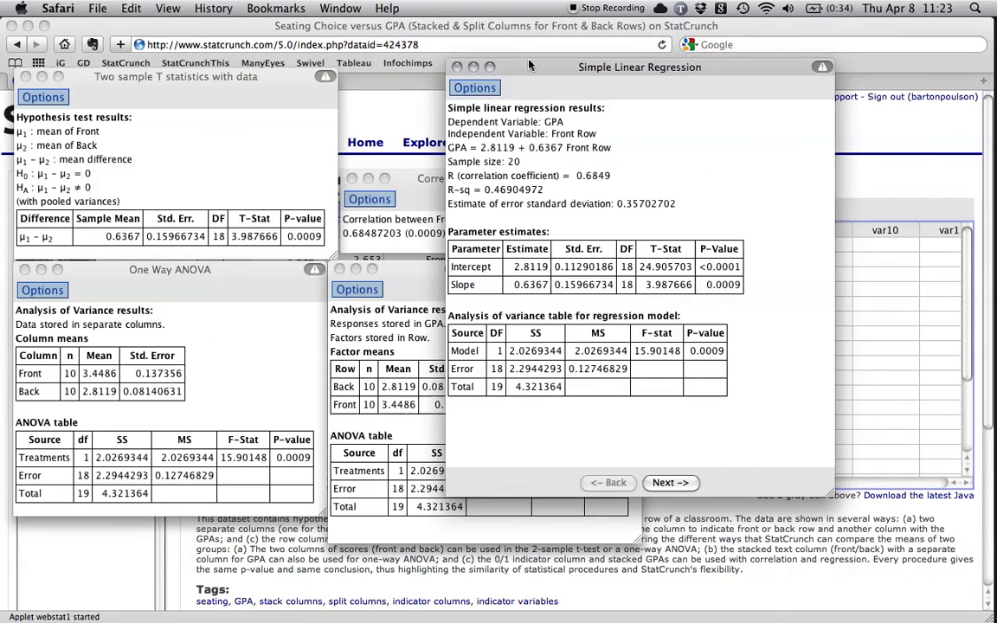
drag(530, 65, 668, 24)
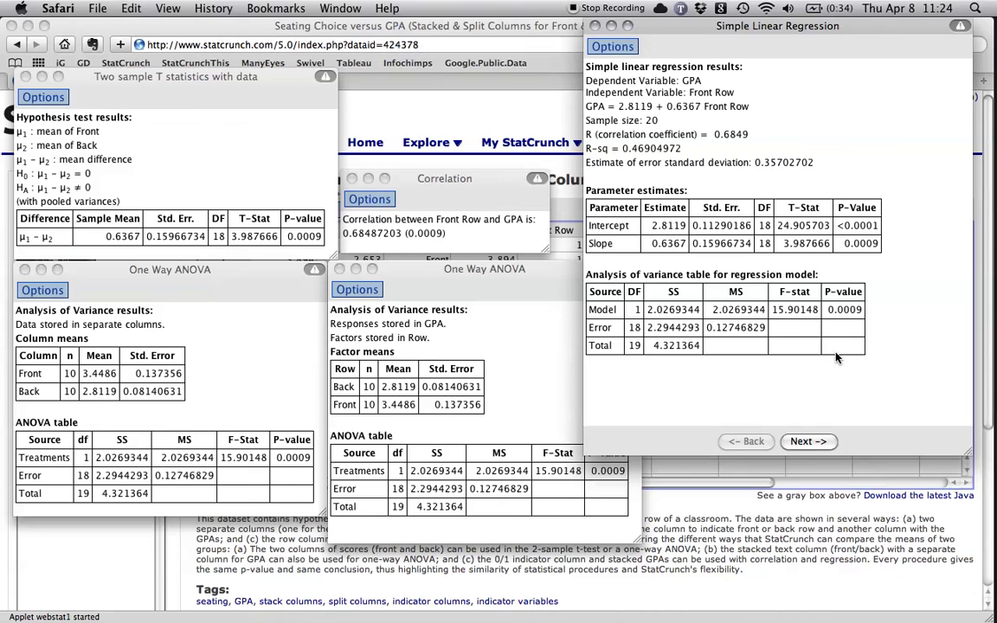
click(824, 444)
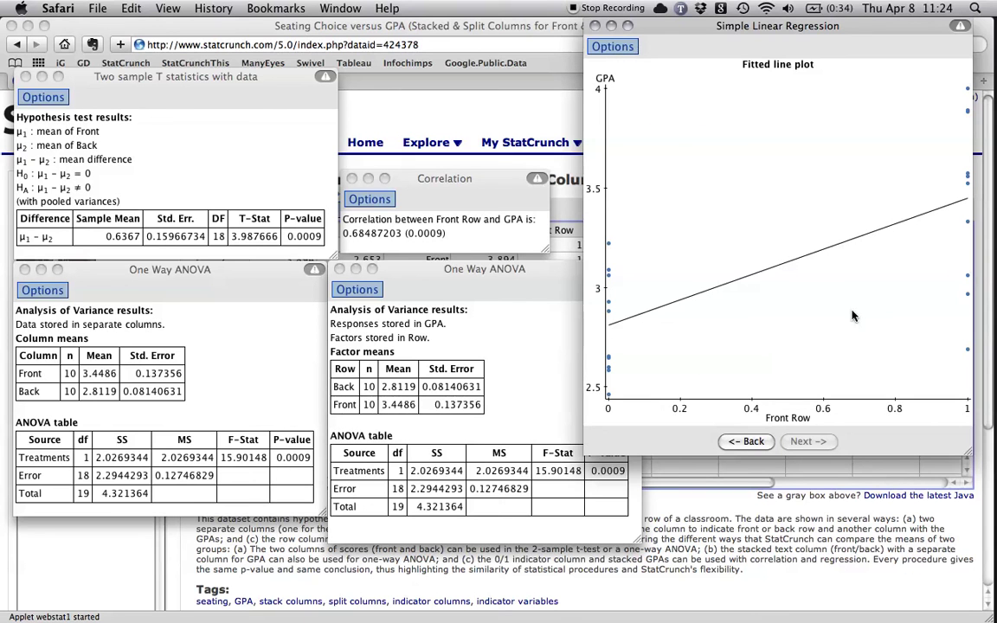
click(750, 444)
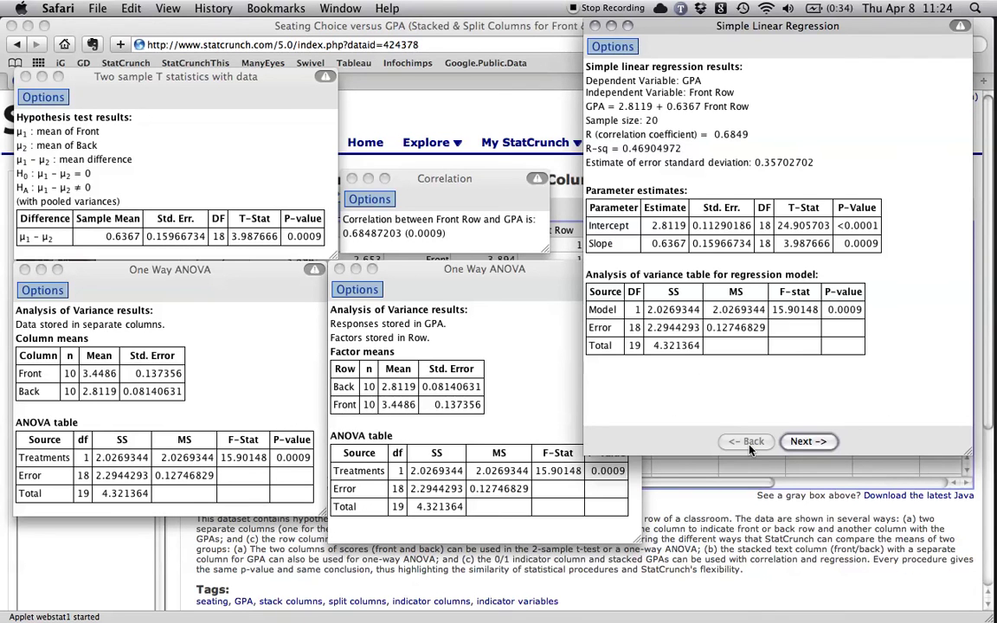